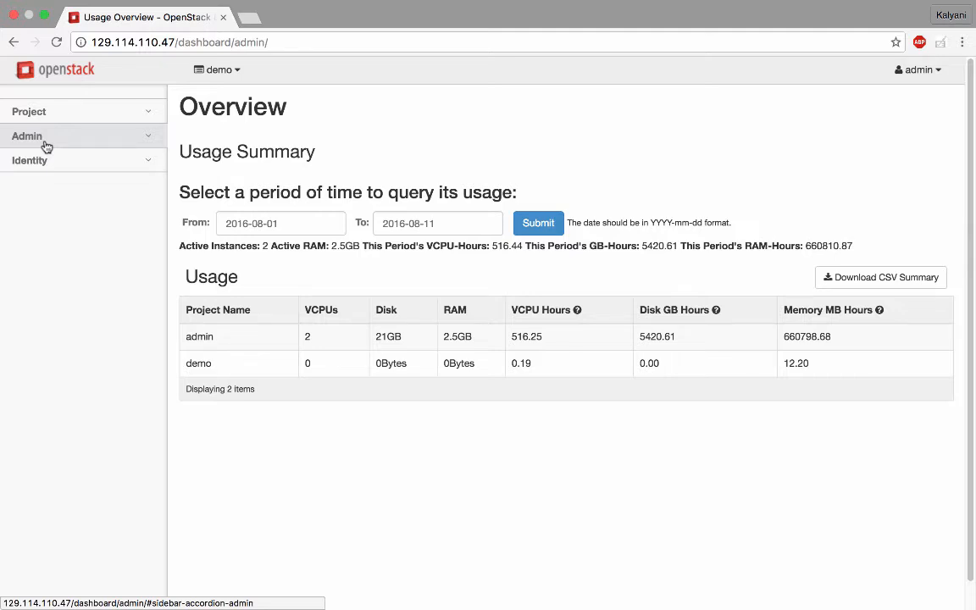
- View the system-wide lists of networks and routers in the admin section
left_click(47, 140)
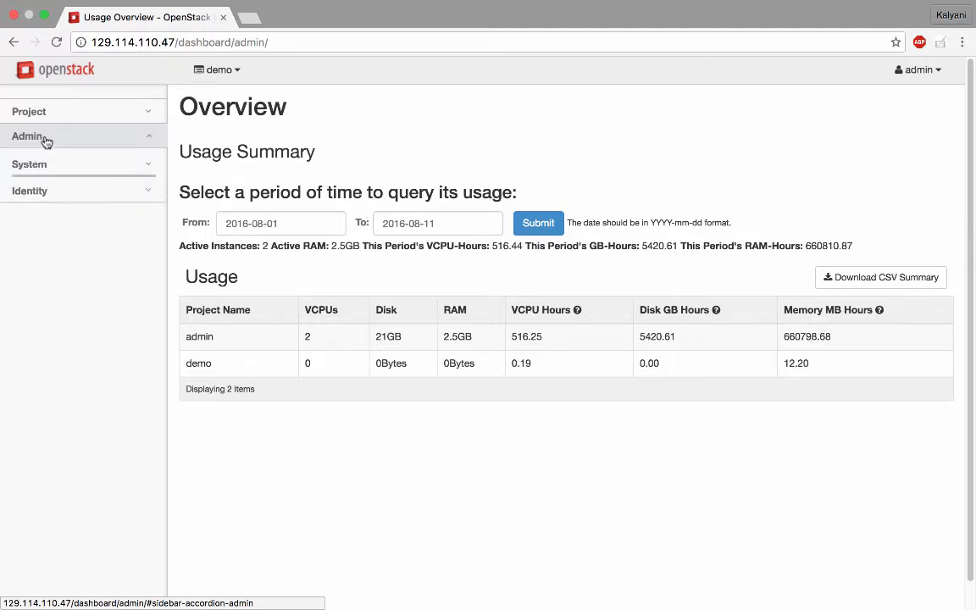
left_click(37, 167)
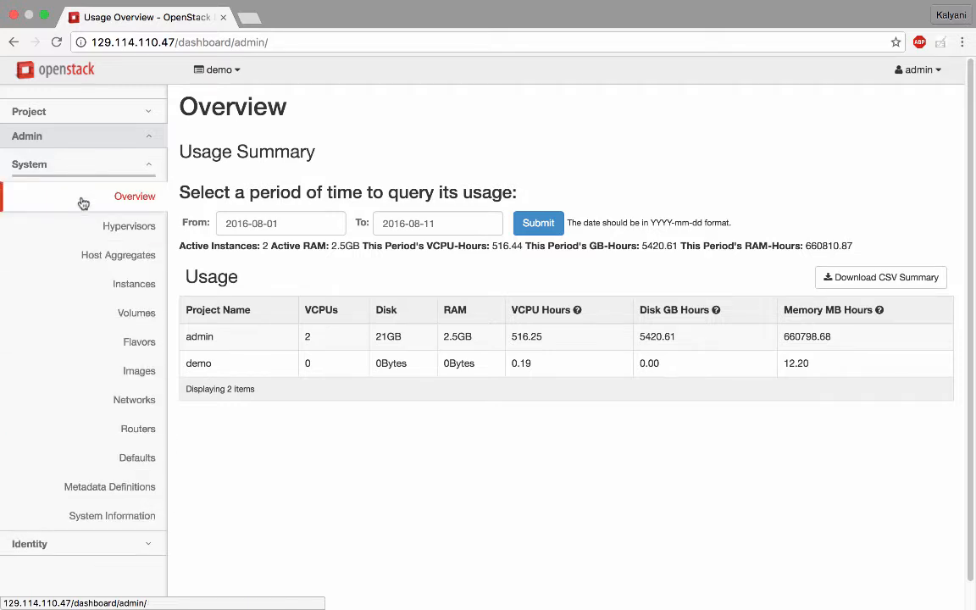
left_click(135, 400)
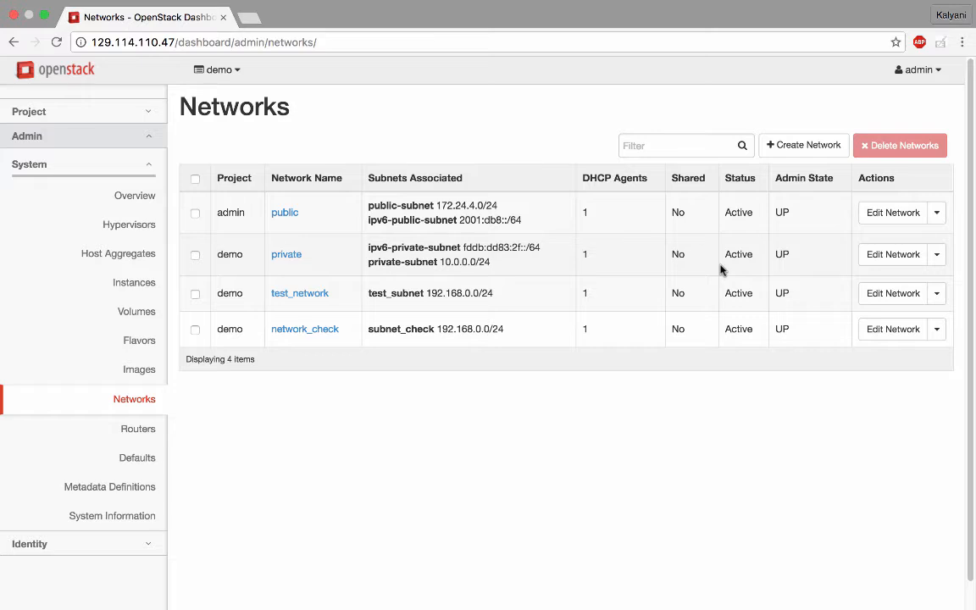
left_click(128, 436)
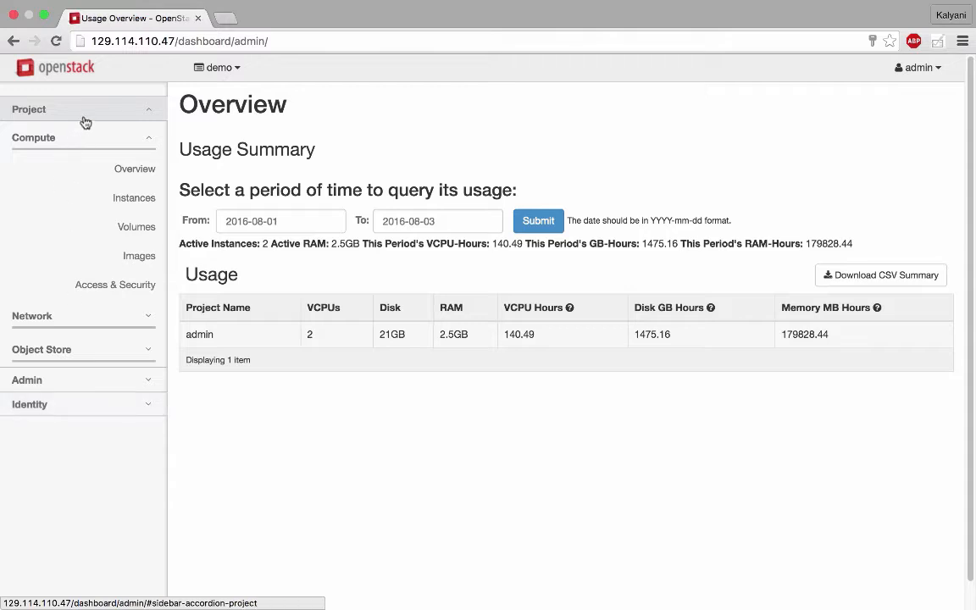
- Start a new network in the demo project, named test_network, with its admin state kept UP
left_click(83, 120)
left_click(83, 119)
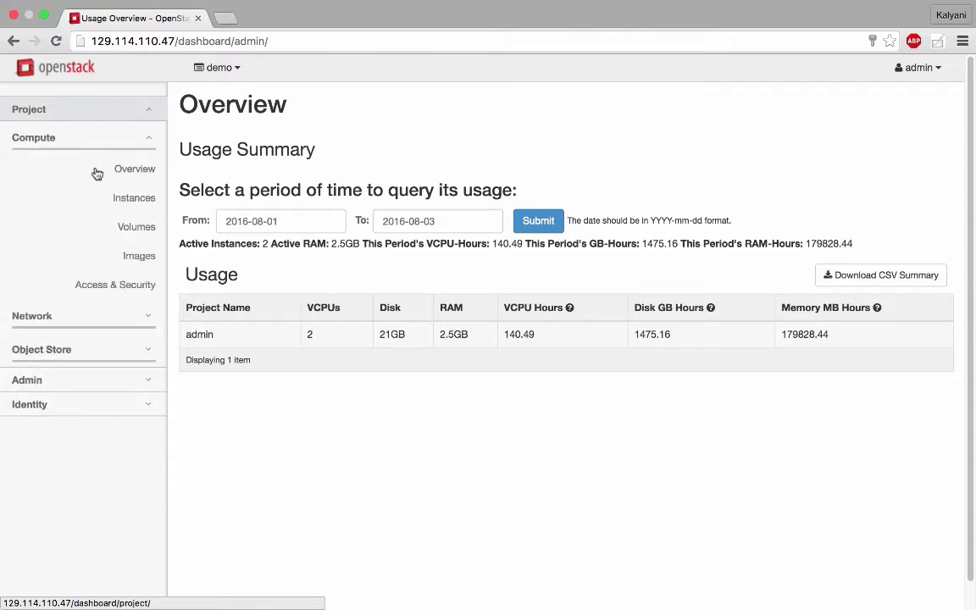
left_click(102, 319)
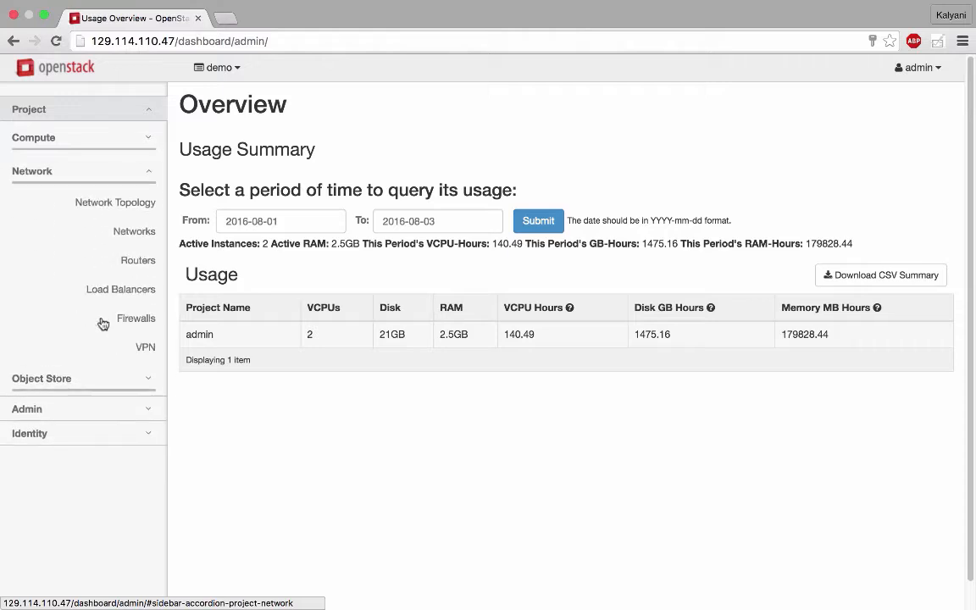
left_click(142, 235)
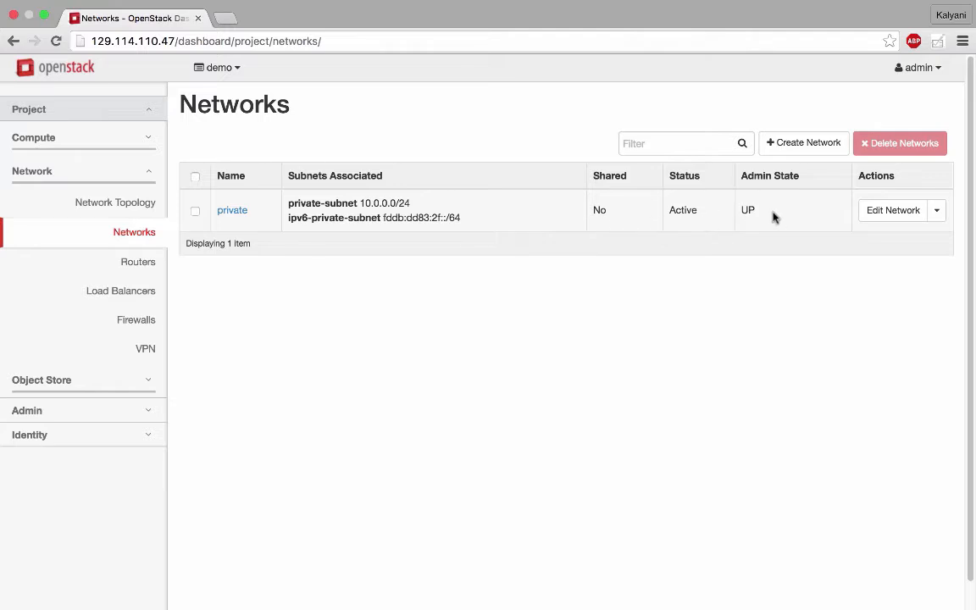
left_click(809, 143)
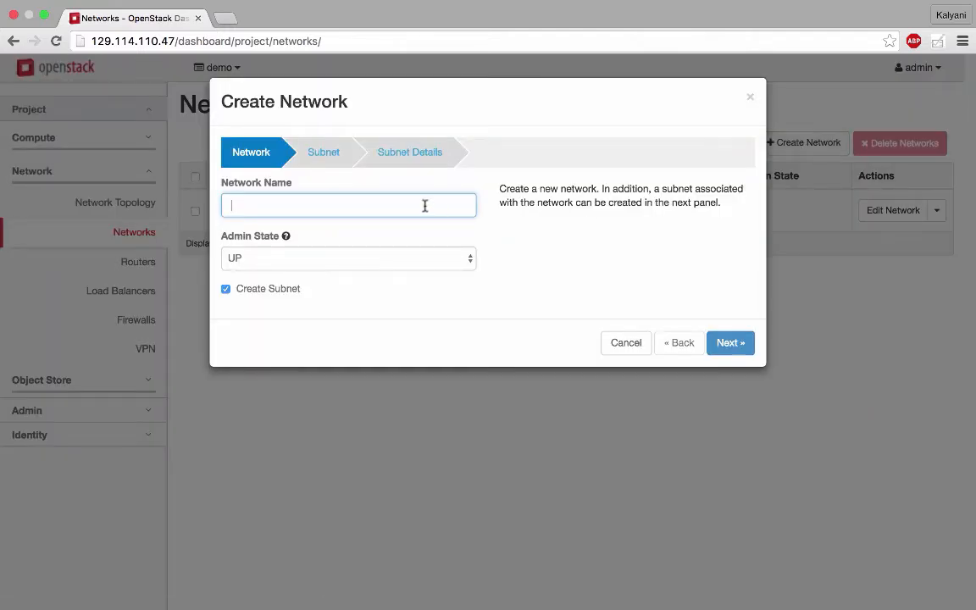
type("test_network")
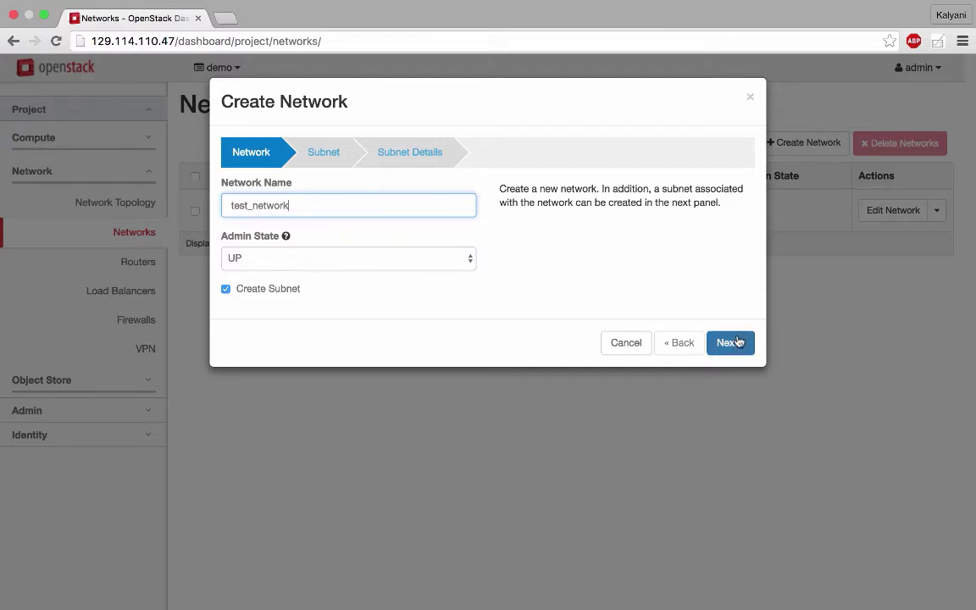
left_click(465, 258)
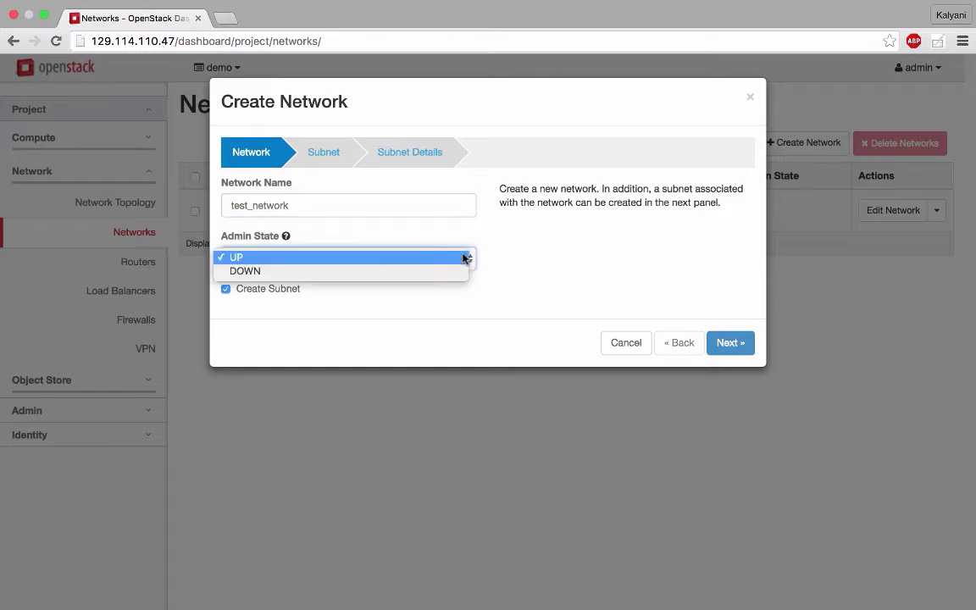
left_click(465, 259)
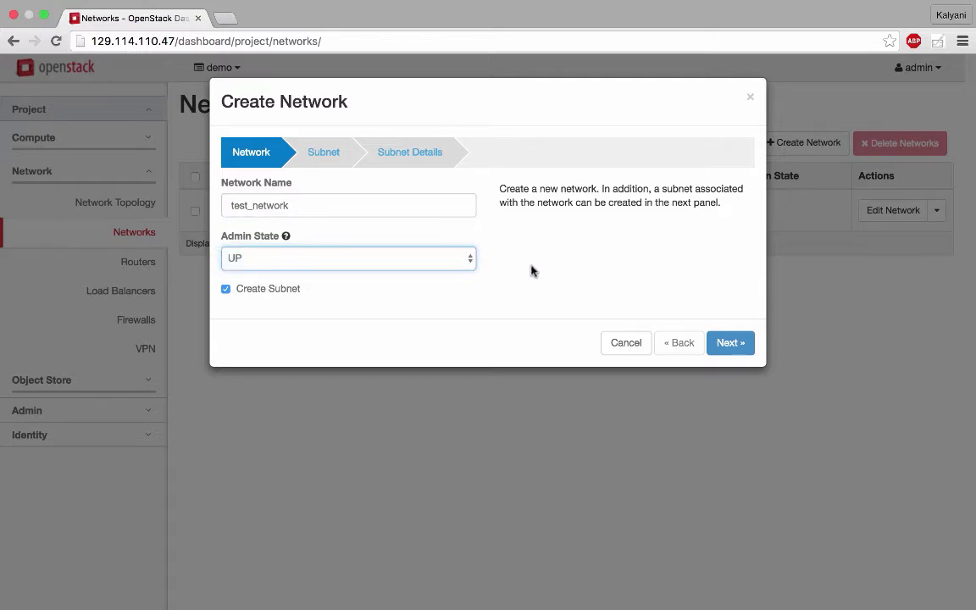
left_click(730, 343)
left_click(410, 199)
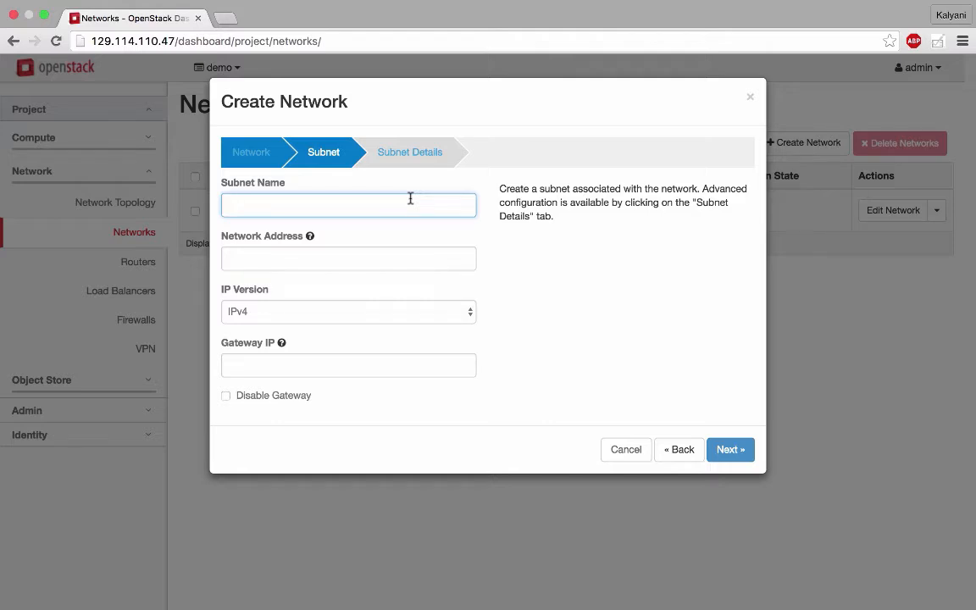
left_click(688, 456)
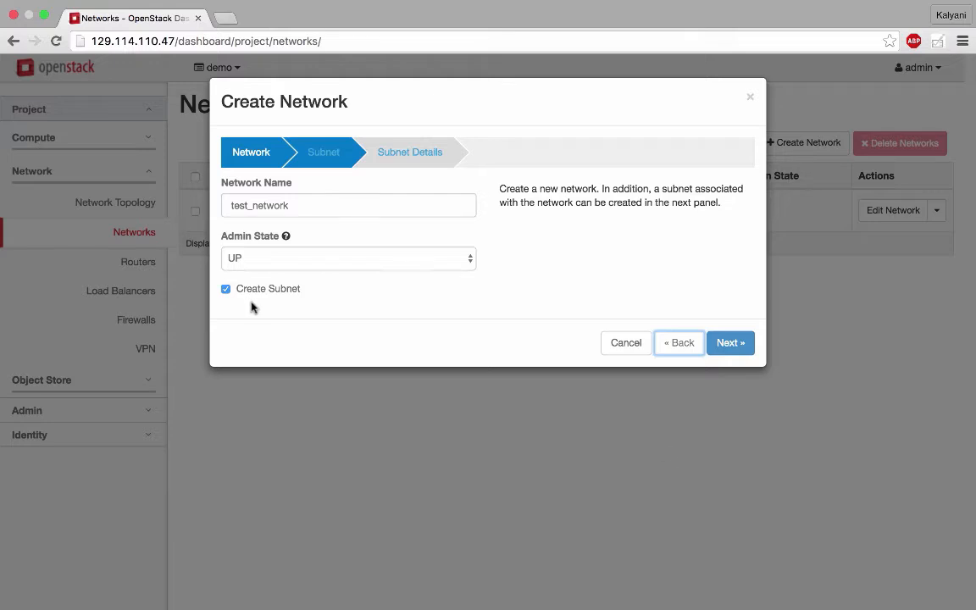
left_click(226, 289)
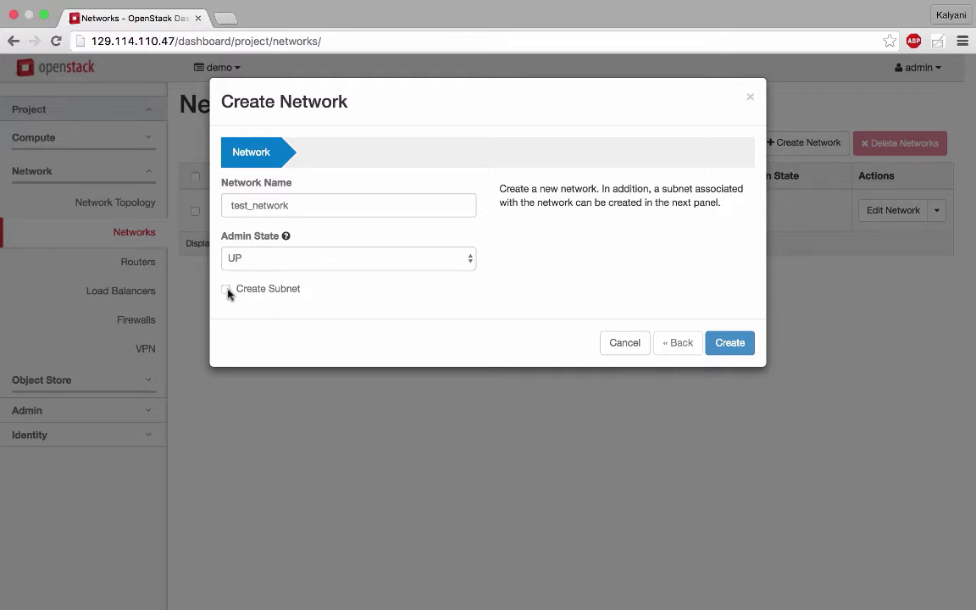
left_click(227, 290)
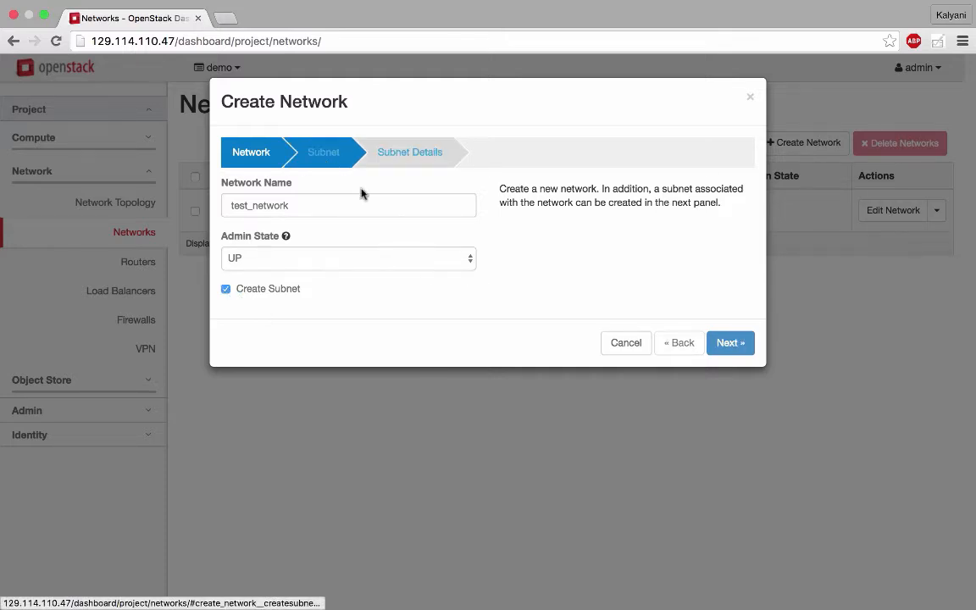
- Name the network's subnet test_subnet and set its network address to 192.168.0.0/24
left_click(748, 351)
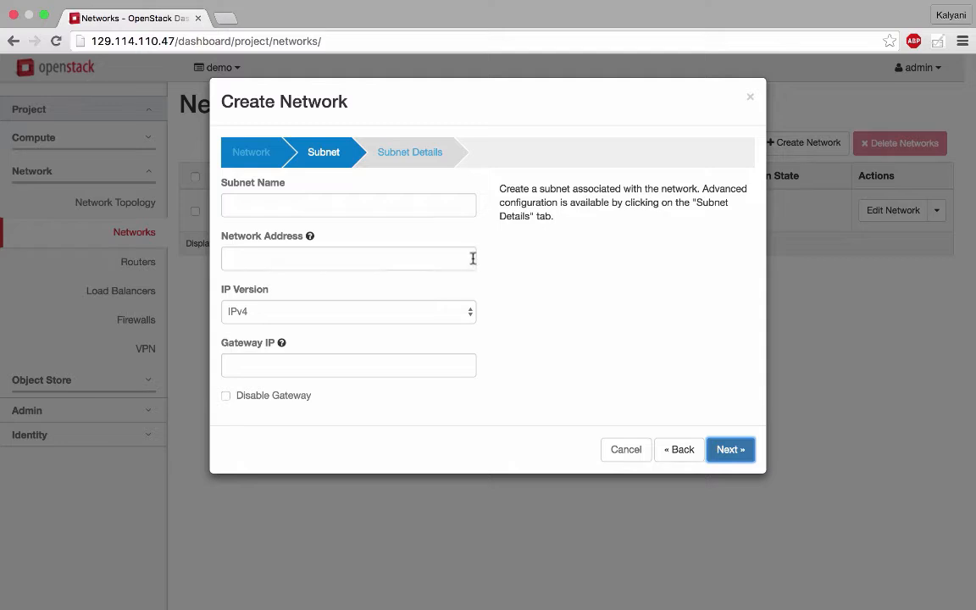
left_click(414, 205)
type("test_s")
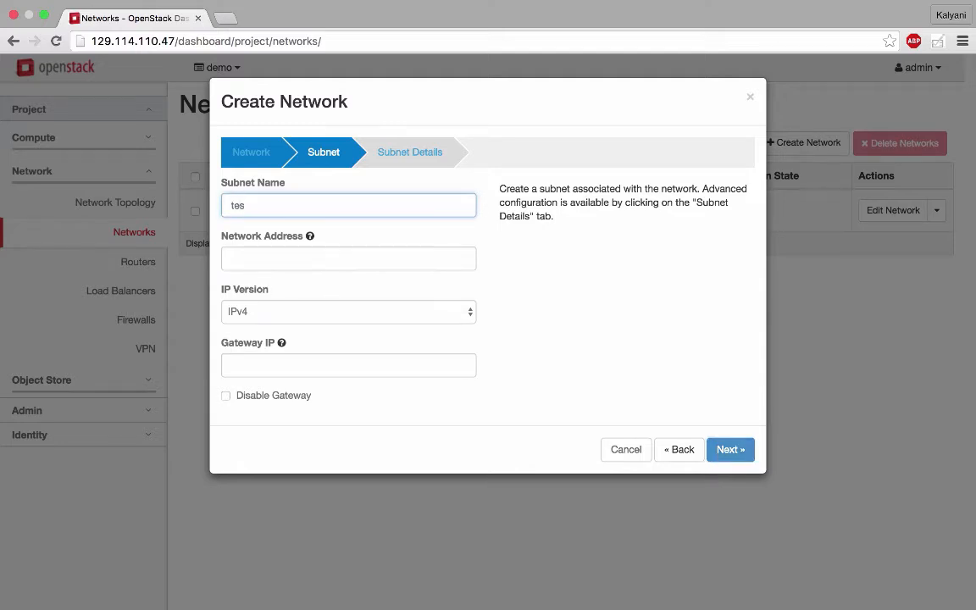
type("ubnet")
left_click(329, 259)
type("192.168.0.0/24")
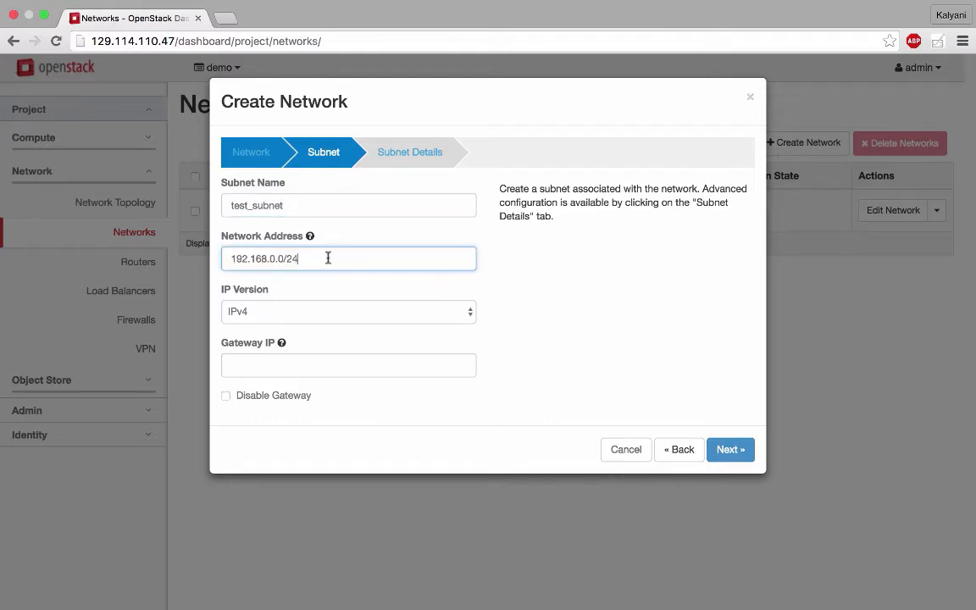
left_click_drag(231, 258, 309, 259)
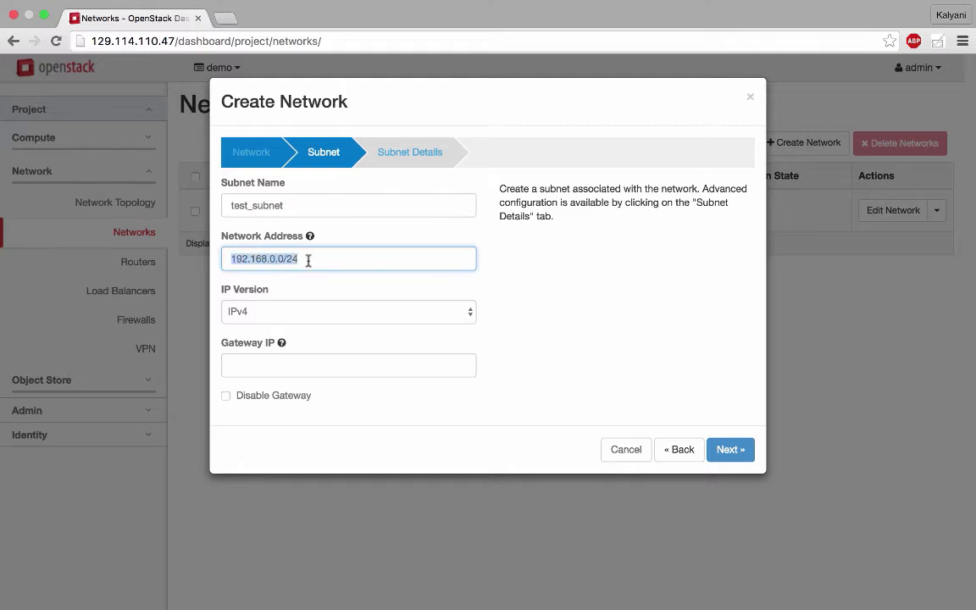
left_click(309, 261)
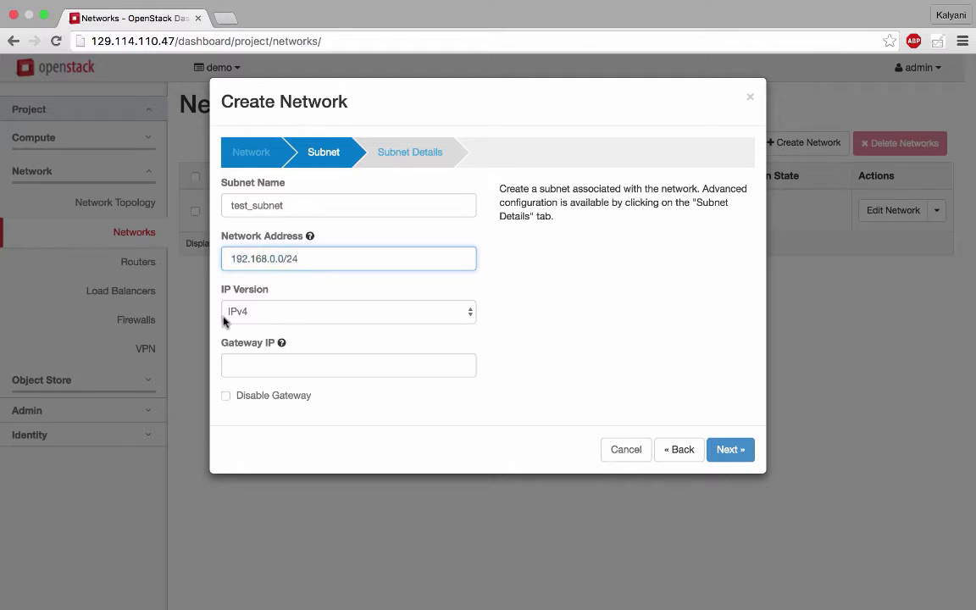
- Keep IPv4 as the subnet's IP version and create the network with DHCP enabled
left_click(471, 318)
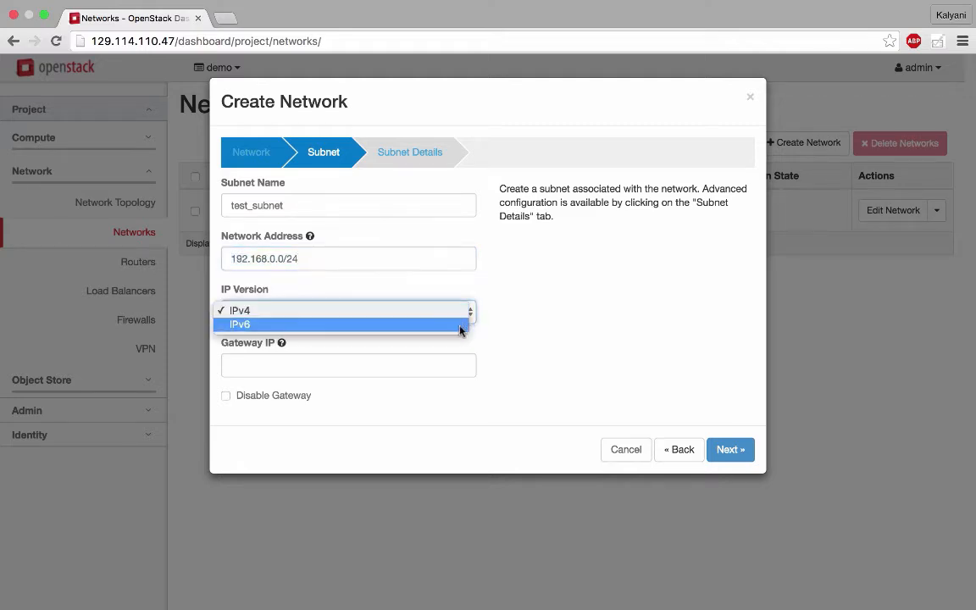
left_click(473, 314)
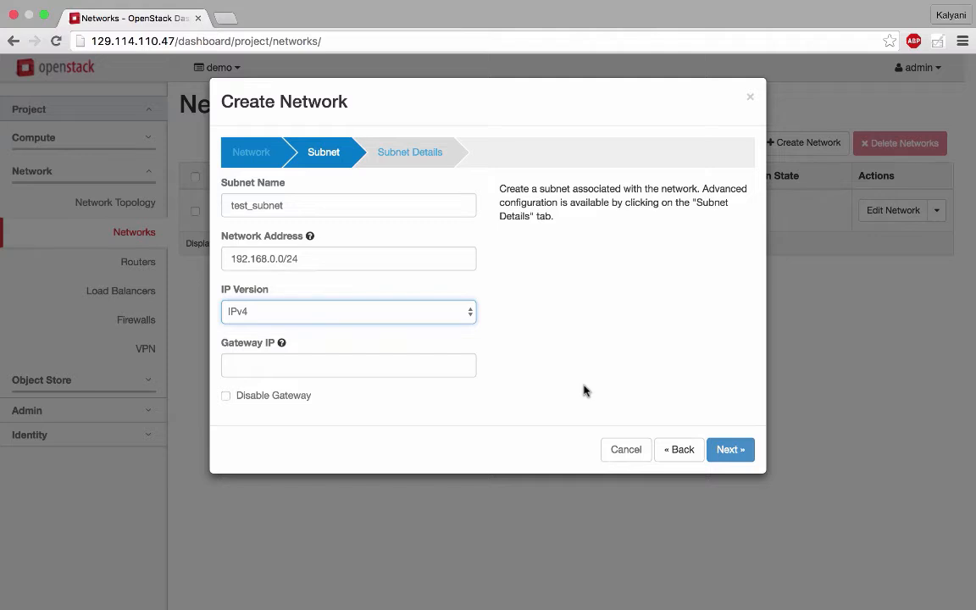
left_click(730, 450)
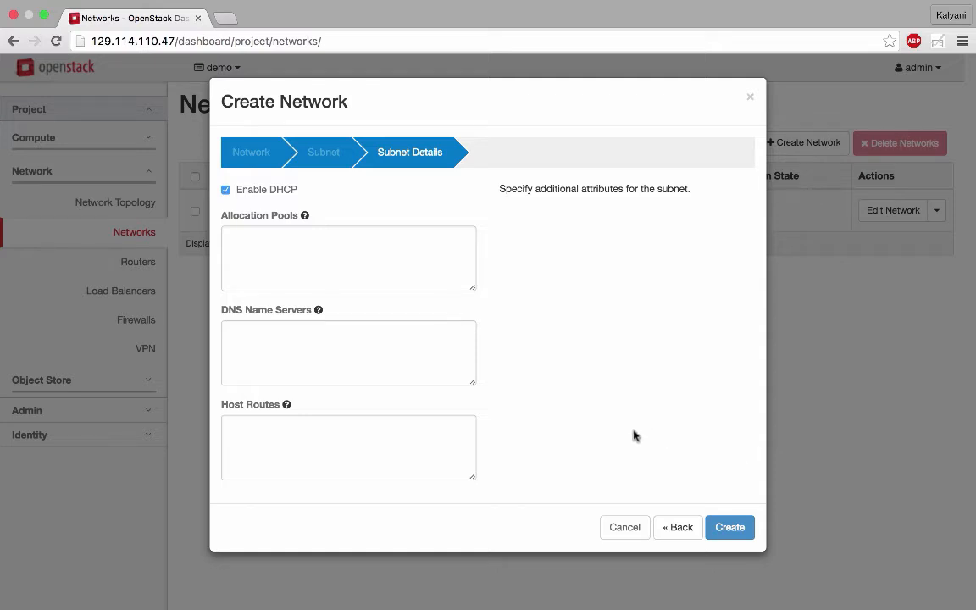
left_click(731, 527)
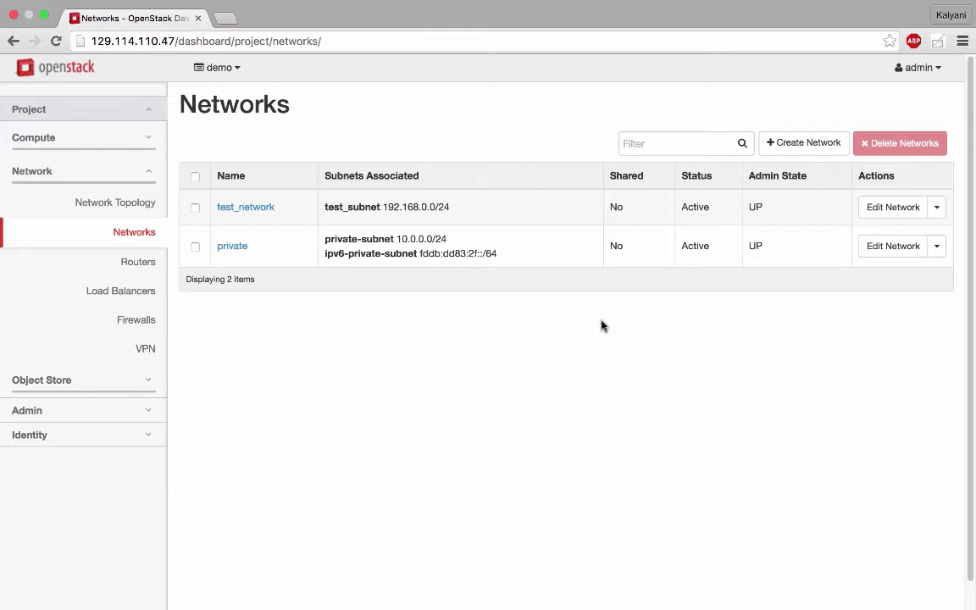
- Create a project router named test_router with public as its external network
left_click(138, 268)
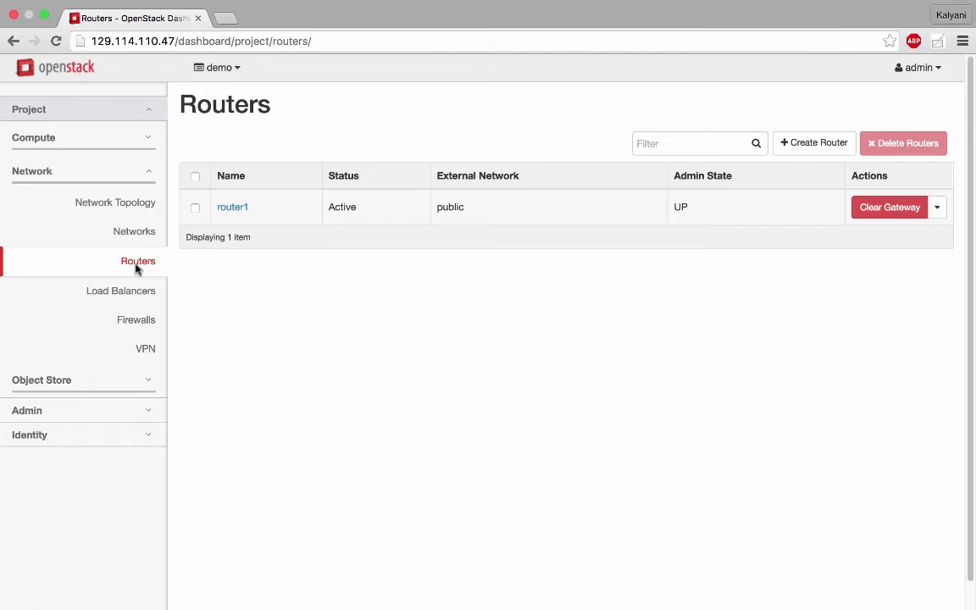
left_click(819, 152)
type("t")
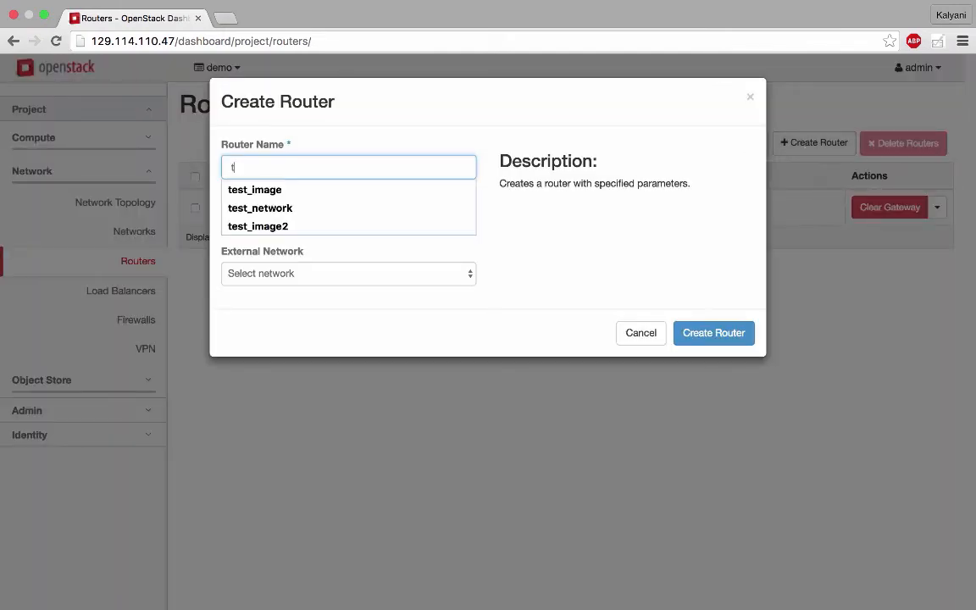
type("est_r")
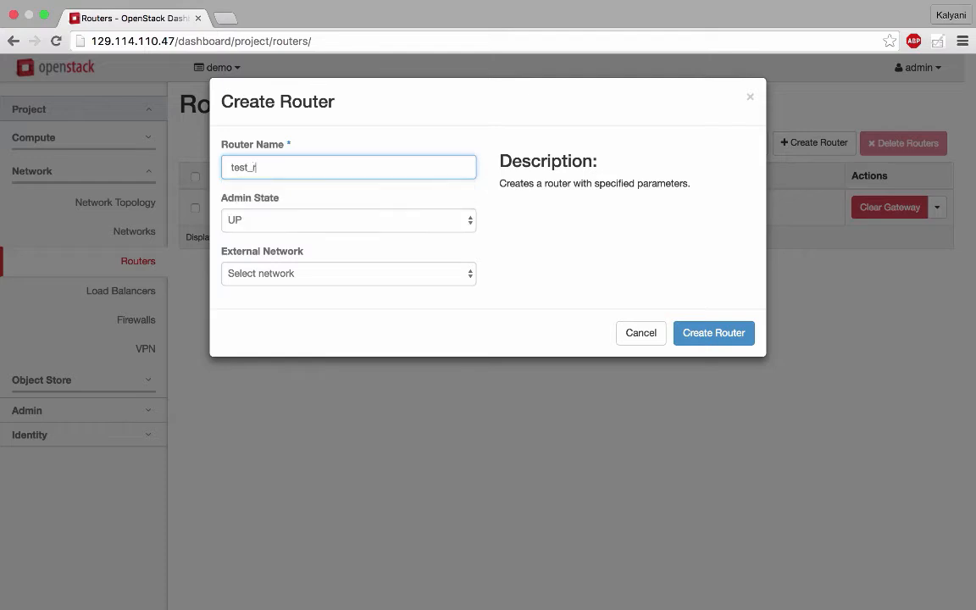
type("outer")
left_click(377, 276)
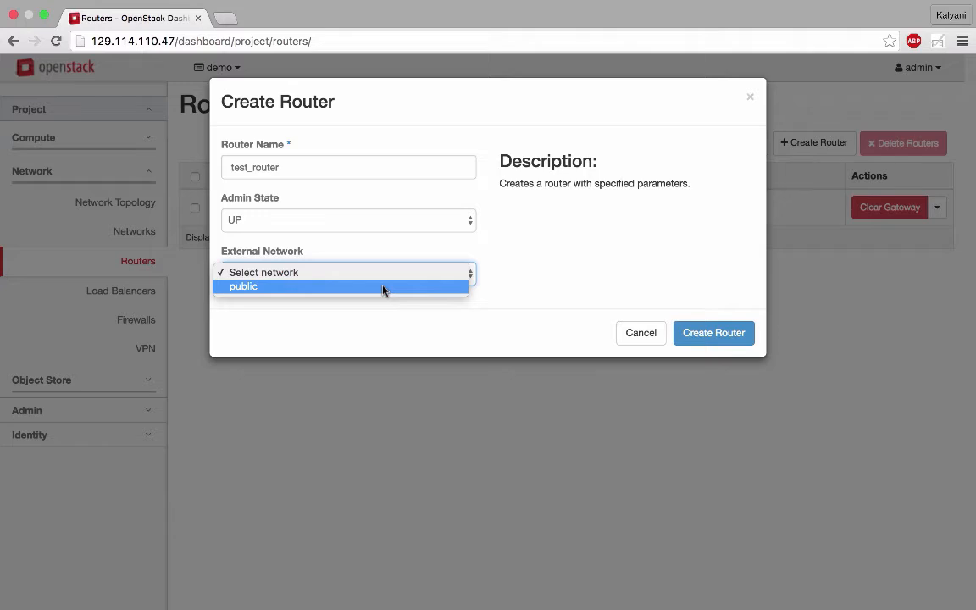
left_click(383, 289)
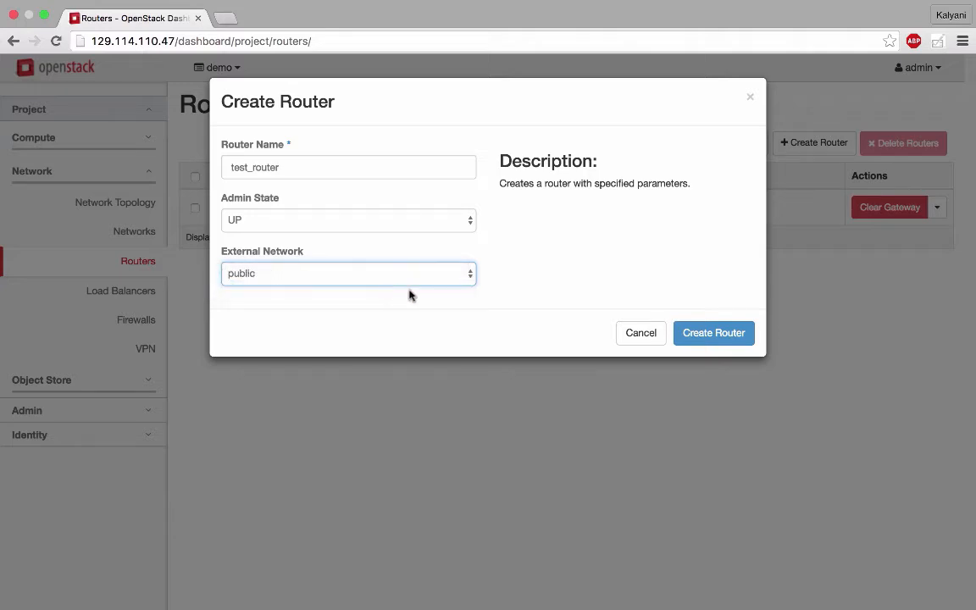
left_click(707, 336)
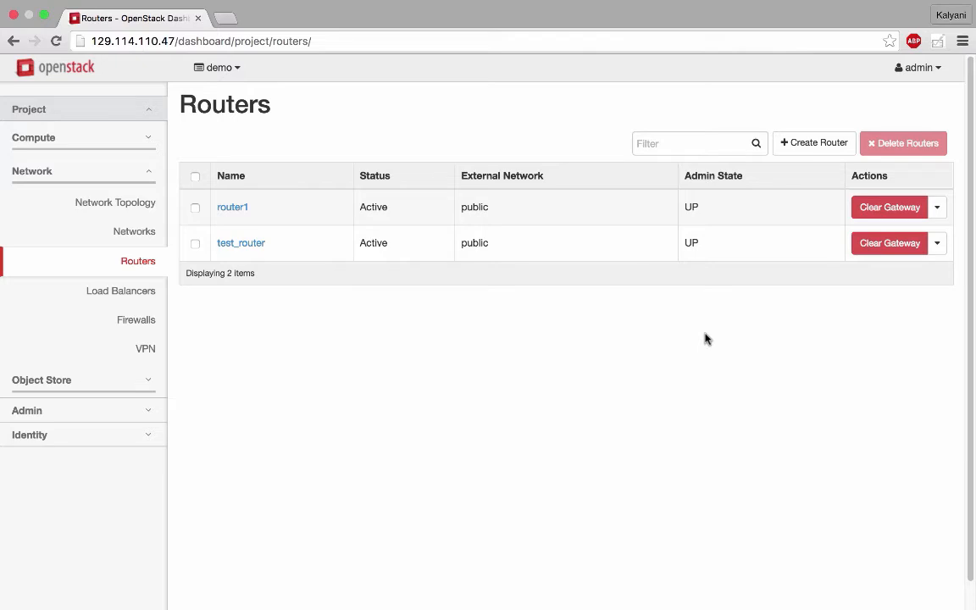
- Add an interface on test_router connecting it to test_subnet (192.168.0.0/24) of test_network, and check the connection in the network topology
left_click(241, 243)
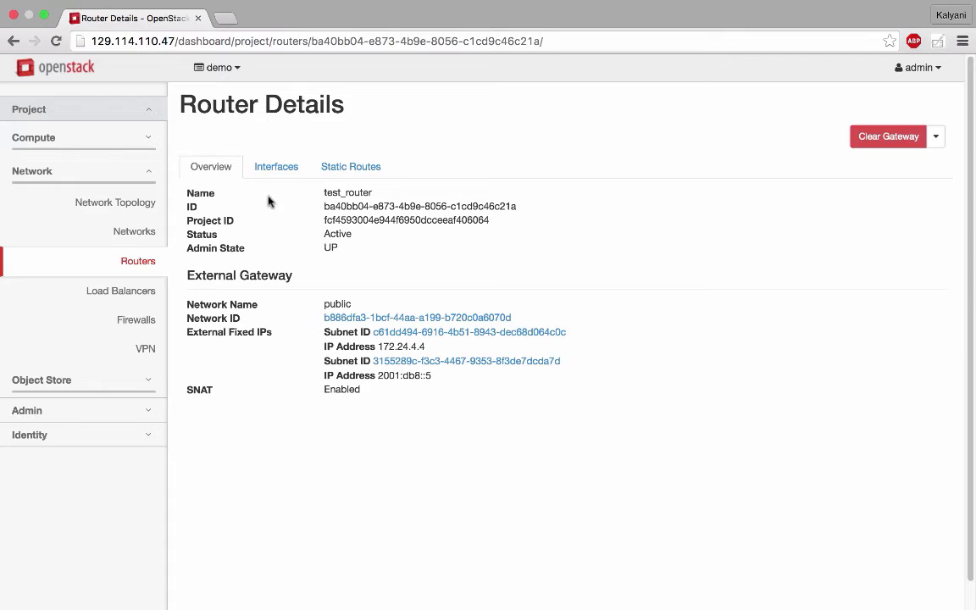
left_click(277, 167)
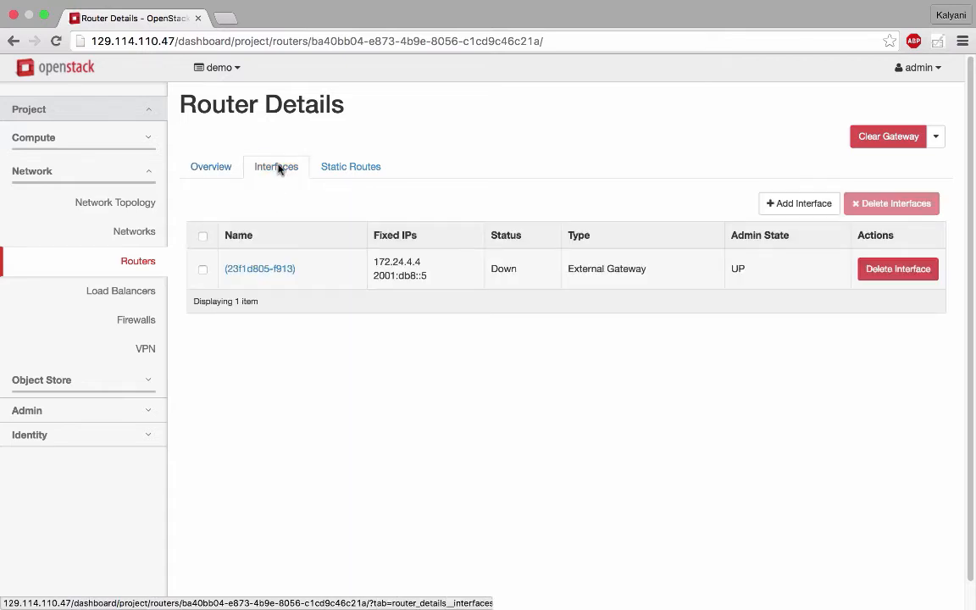
left_click(820, 209)
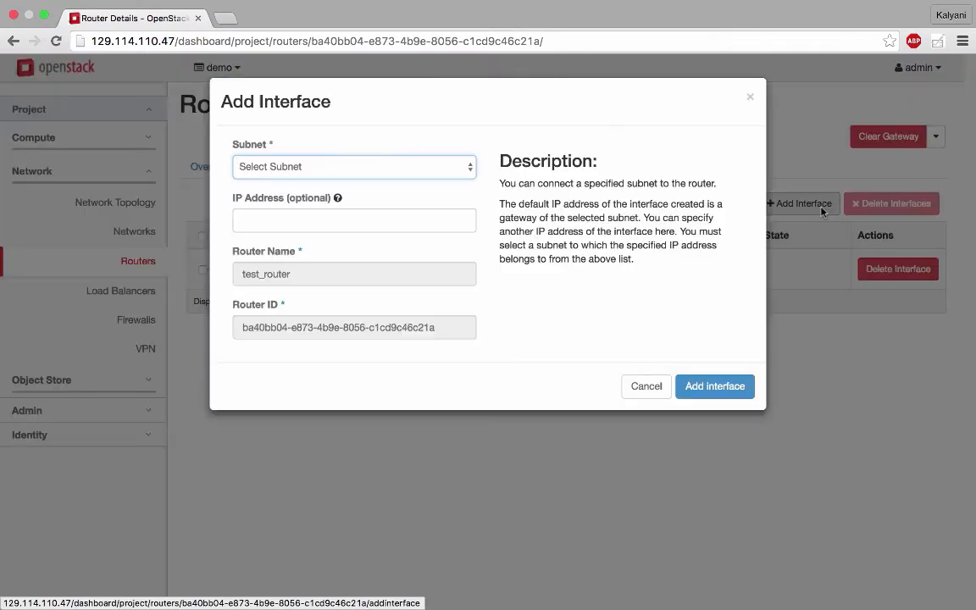
left_click(458, 173)
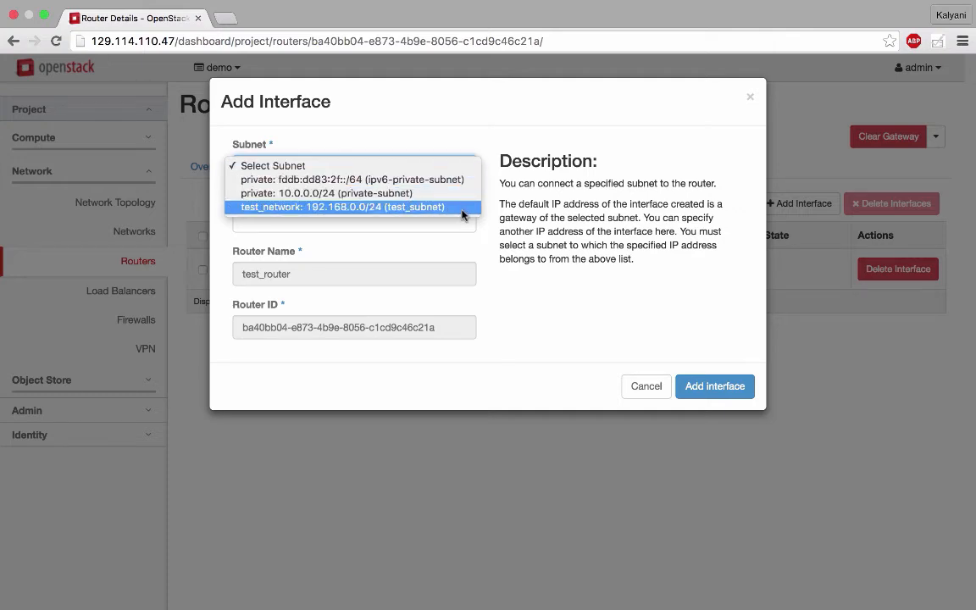
left_click(464, 136)
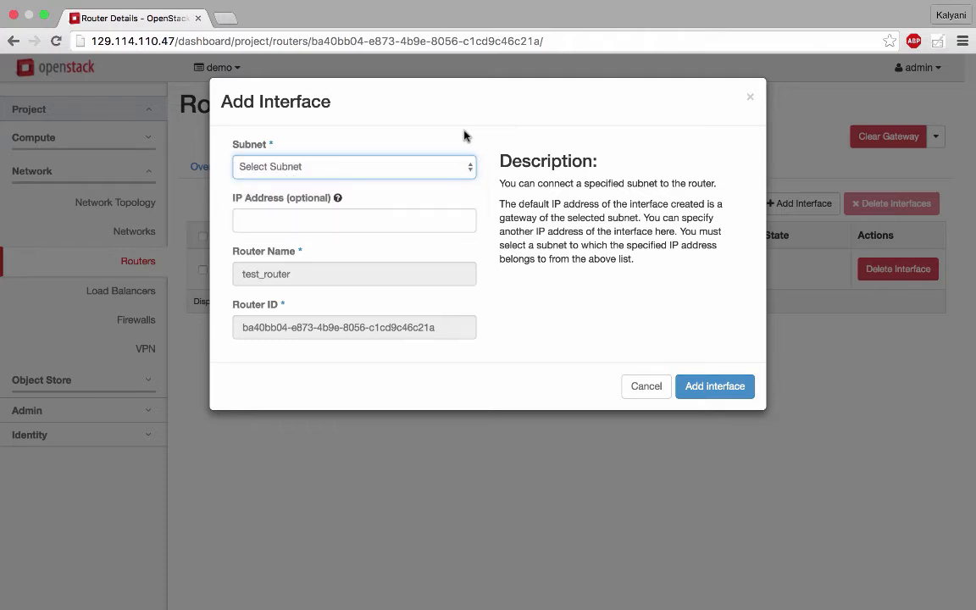
left_click(468, 166)
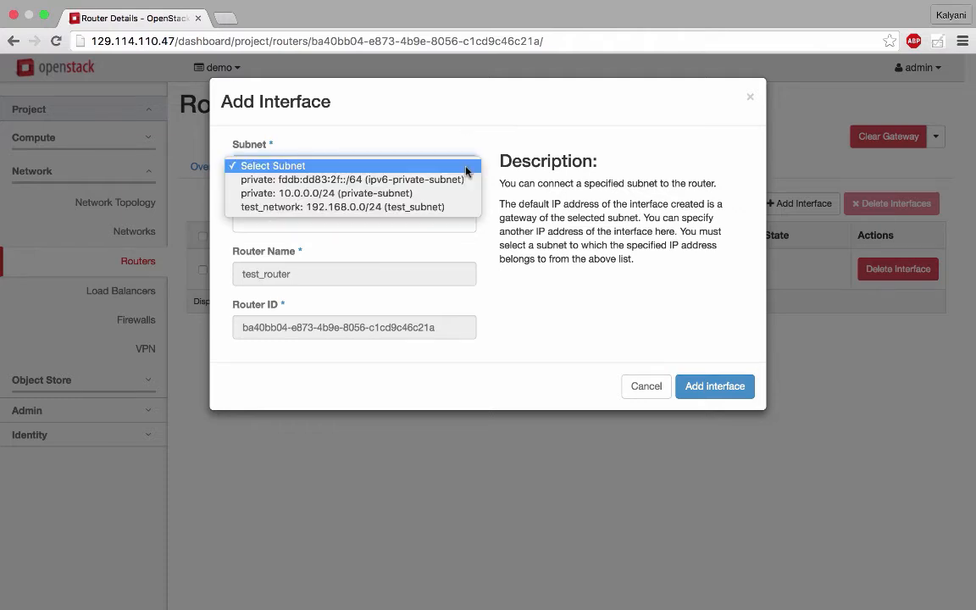
left_click(464, 207)
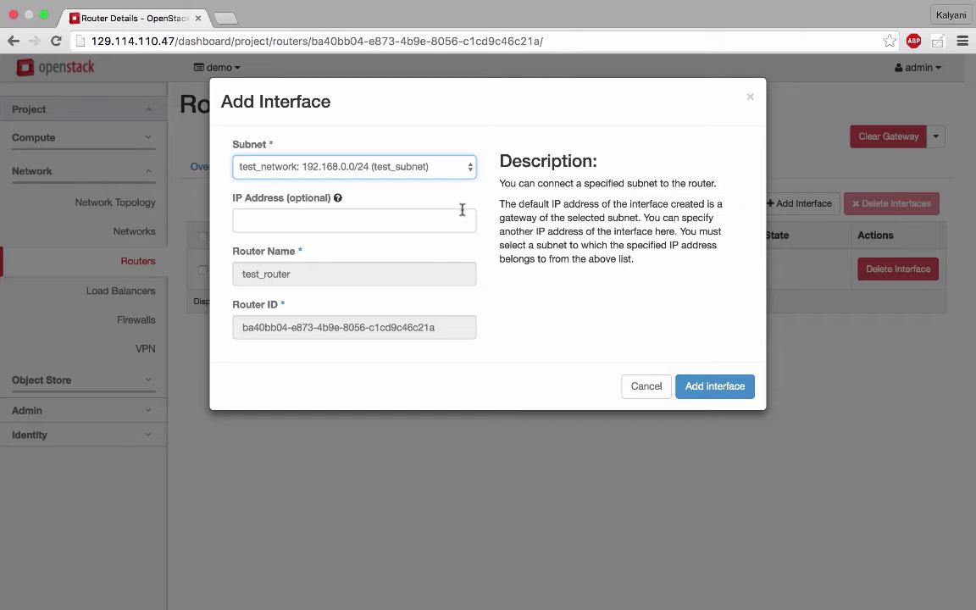
left_click(726, 394)
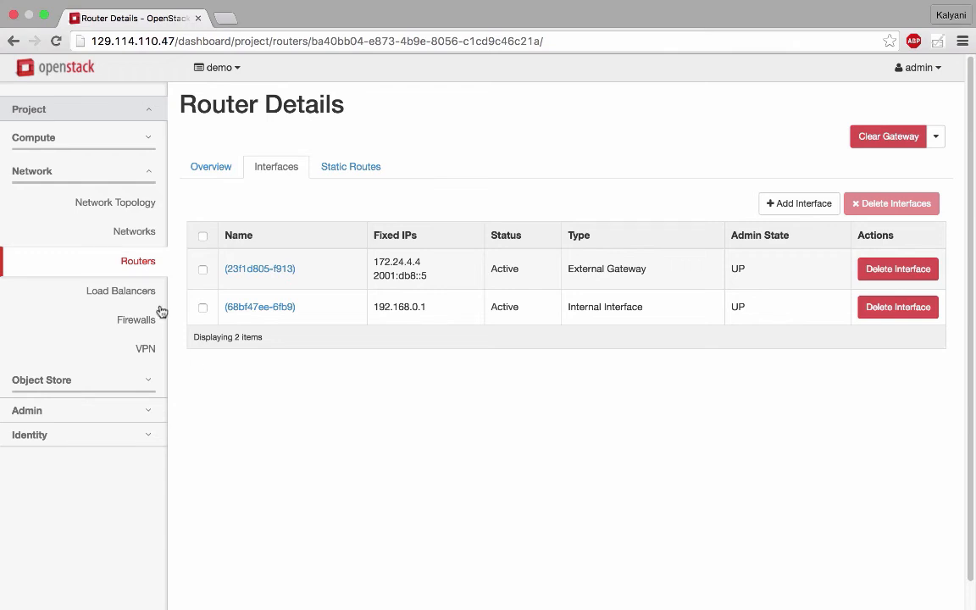
left_click(127, 209)
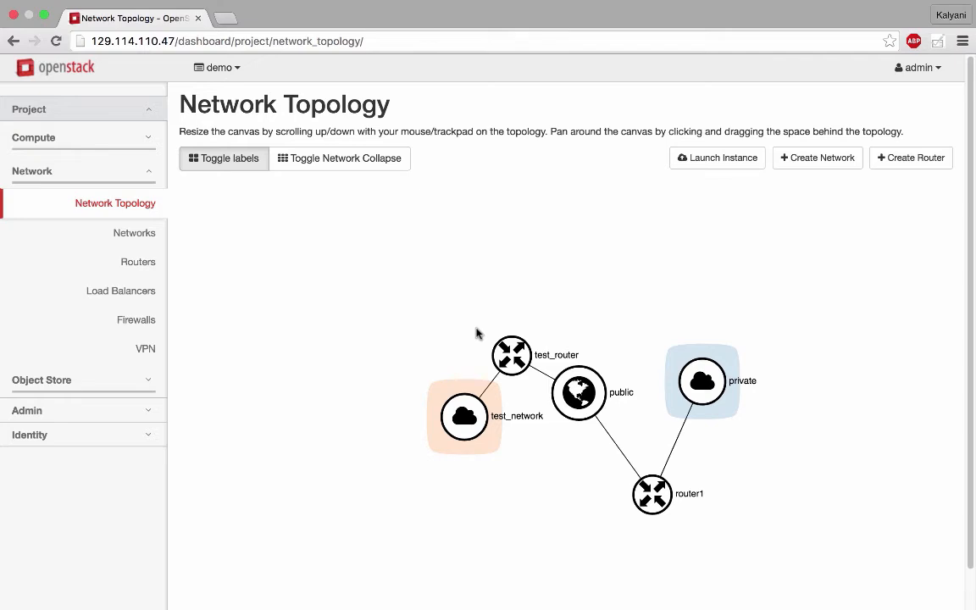
- Open the details of test_network from the admin-level network list and look over its subnets, ports and DHCP agents
left_click(160, 421)
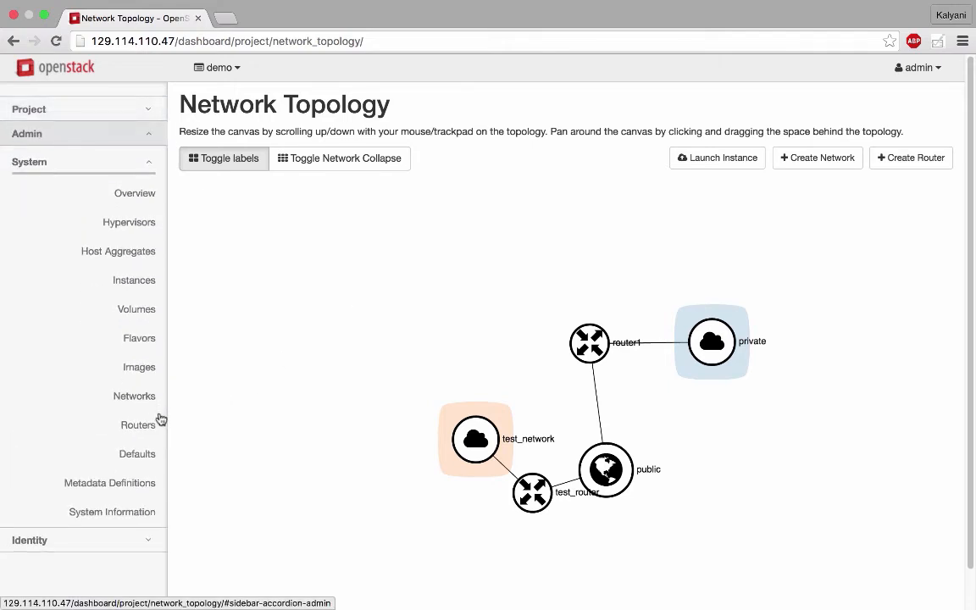
left_click(150, 409)
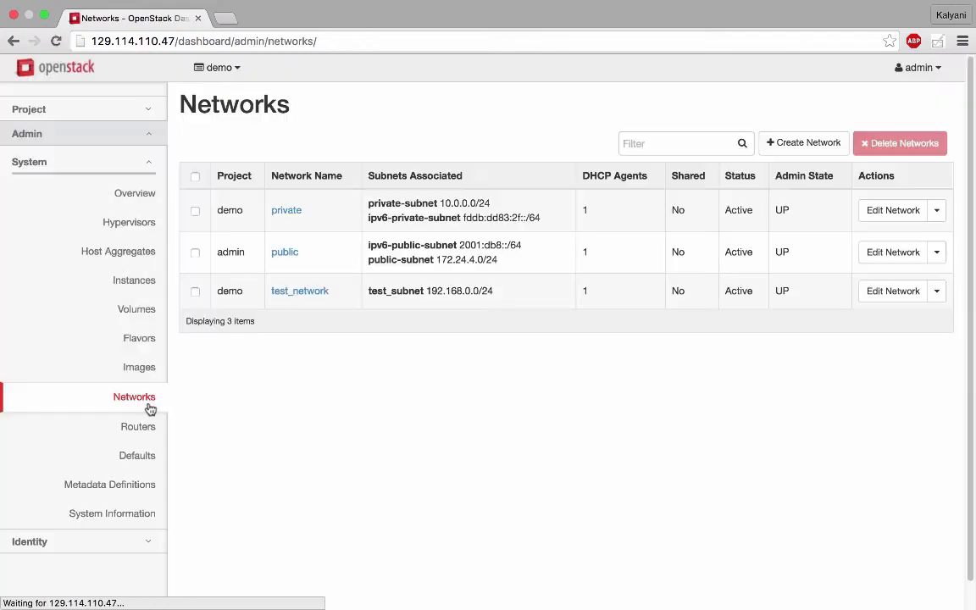
left_click(288, 294)
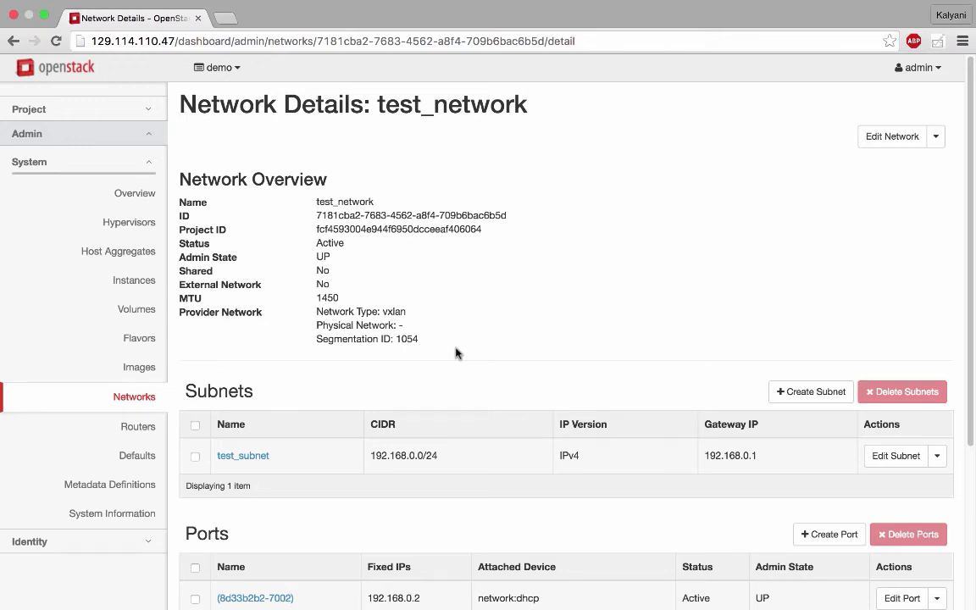
scroll(456, 353, "down", 5)
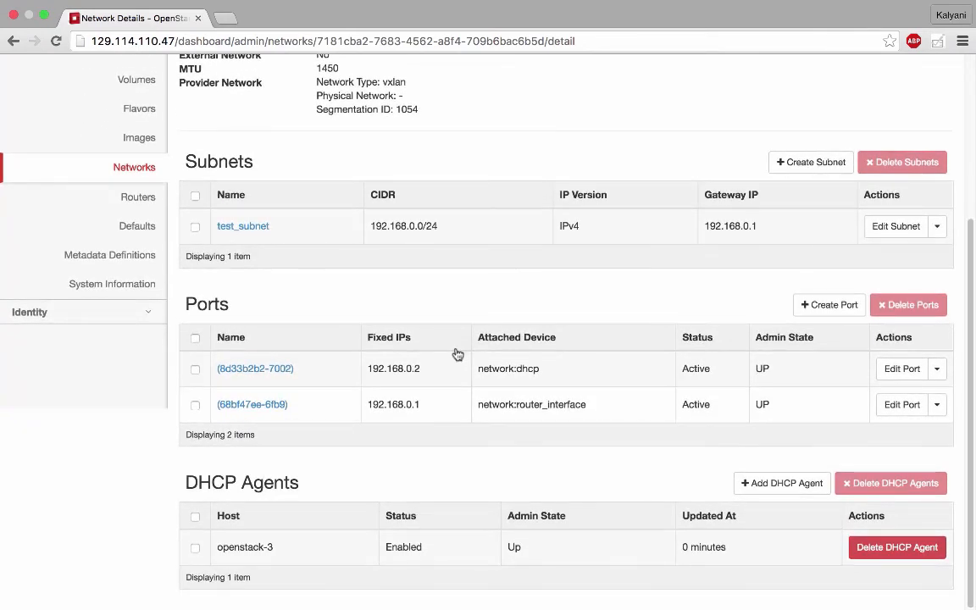
- Create a port on test_network named test_port, keeping admin state UP and VNIC type Normal, and check it in the port list
left_click(835, 312)
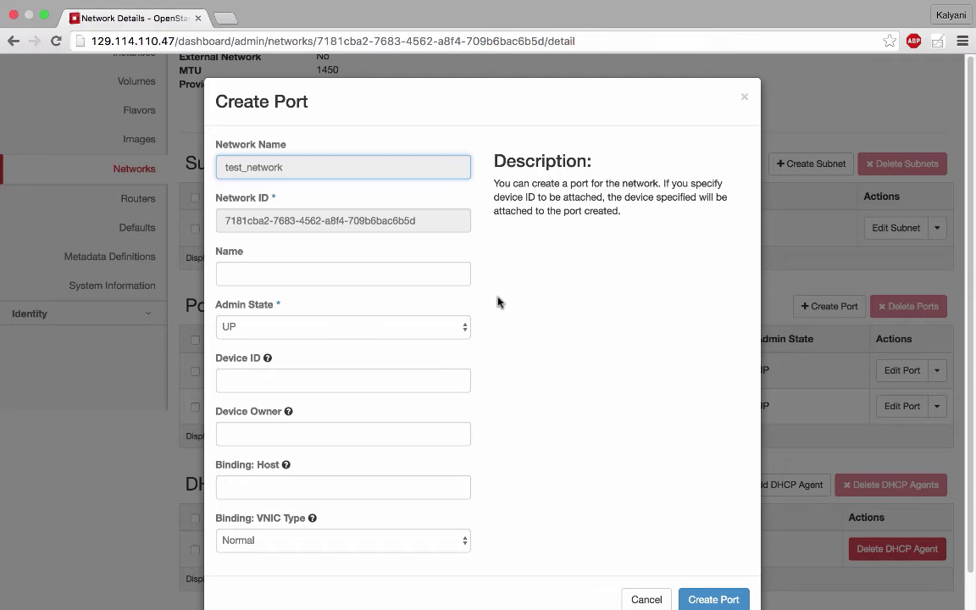
left_click(348, 274)
type("test_po")
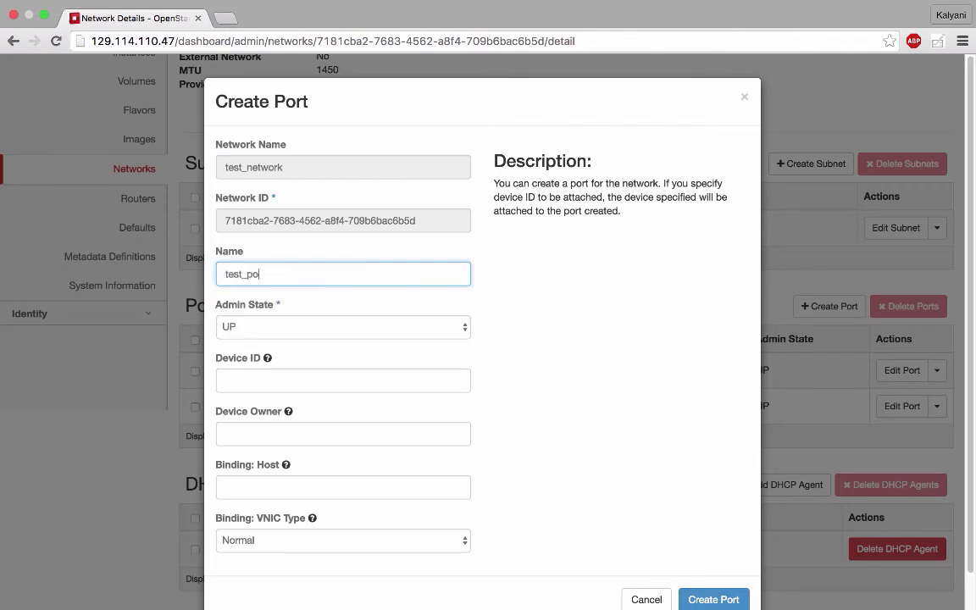
type("rt")
scroll(387, 276, "down", 1)
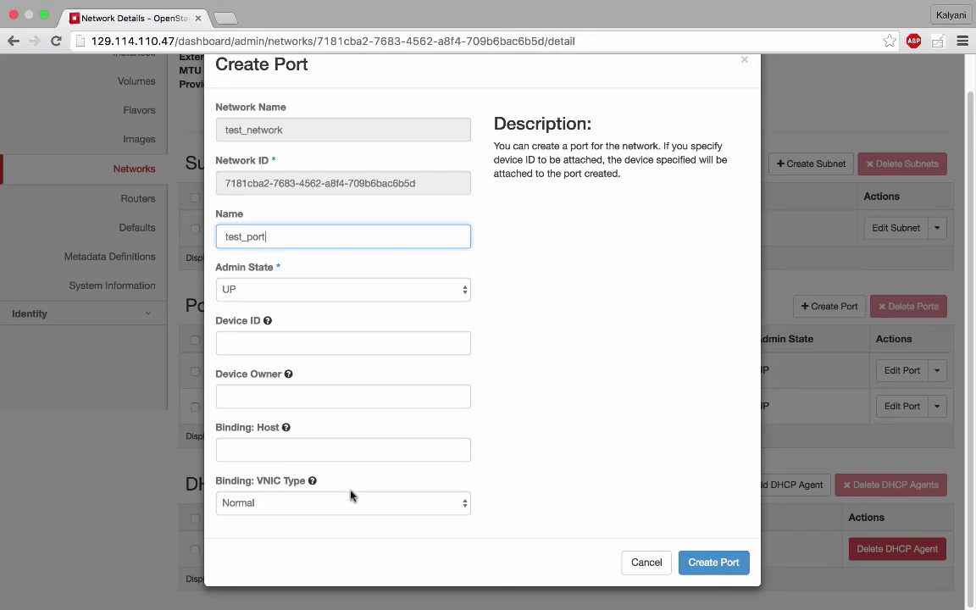
left_click(395, 504)
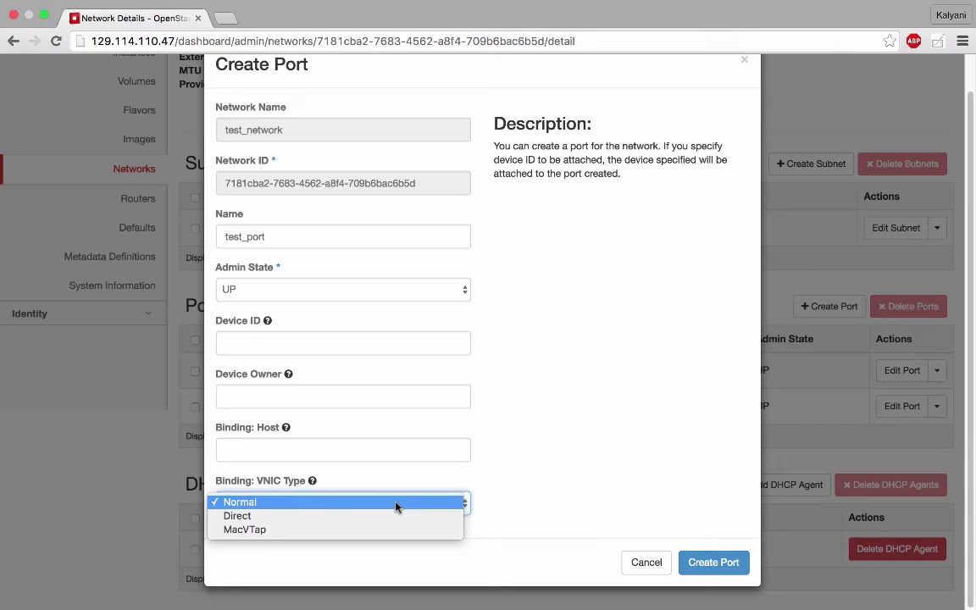
left_click(394, 505)
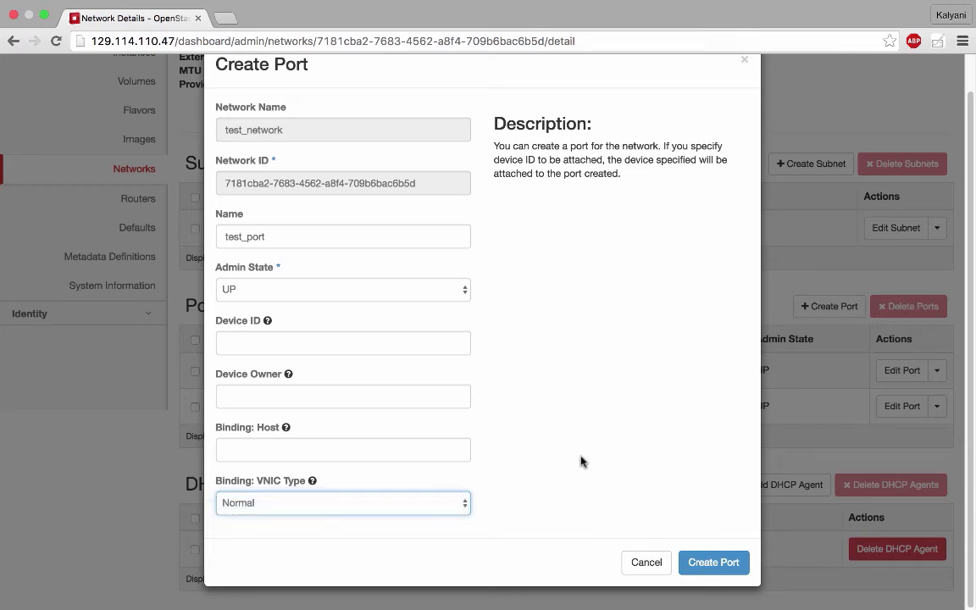
left_click(713, 563)
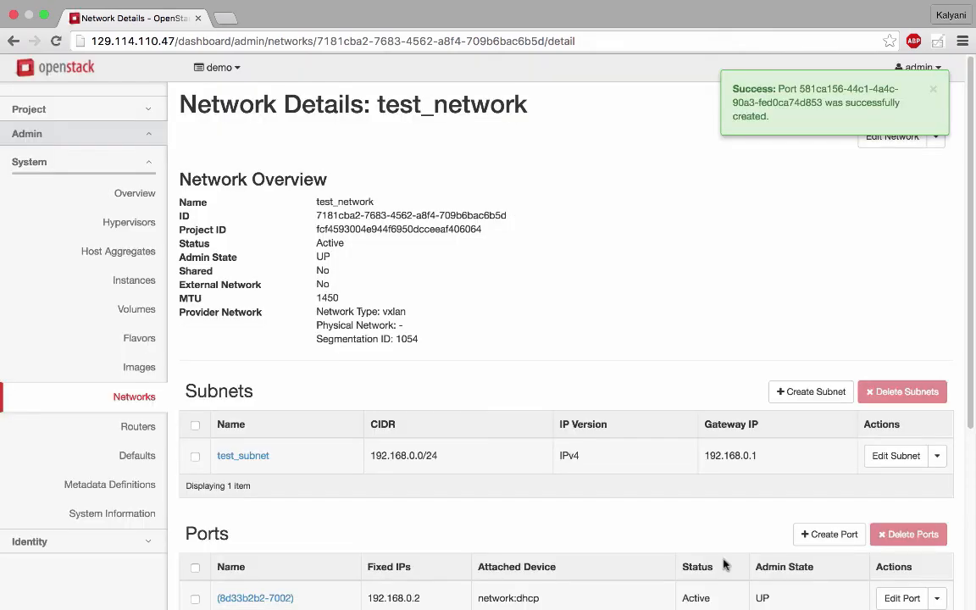
scroll(741, 517, "down", 5)
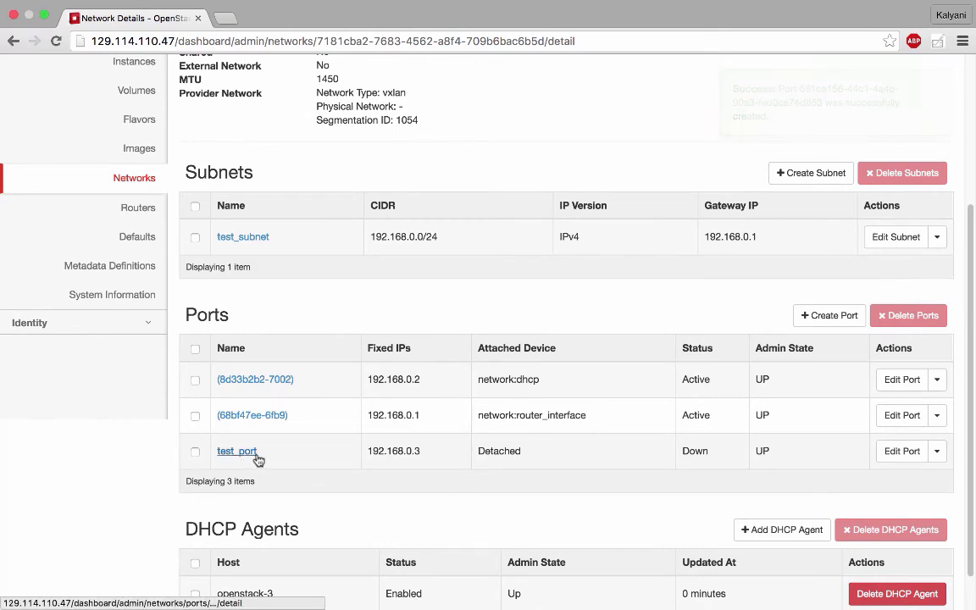
scroll(256, 459, "down", 2)
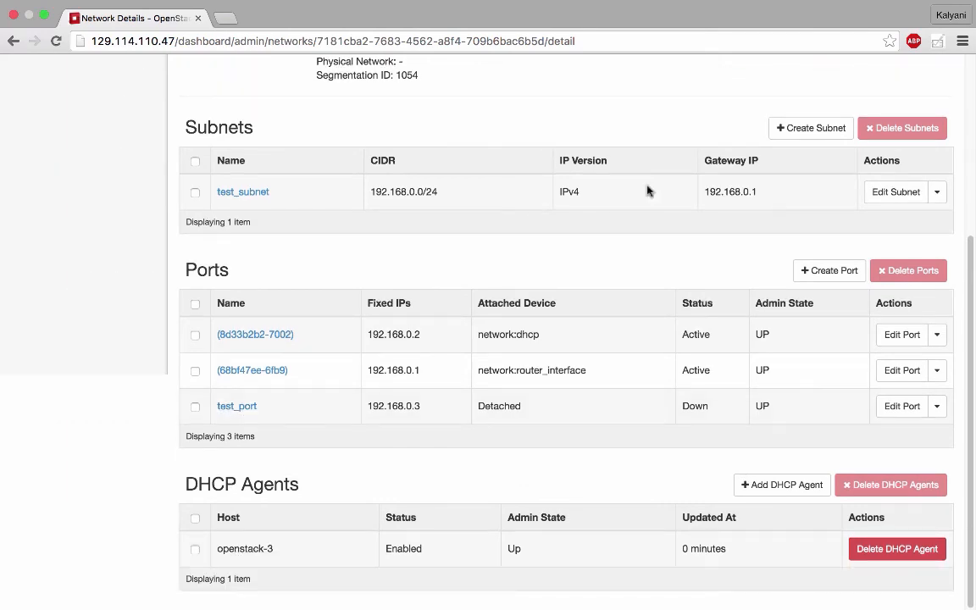
scroll(647, 192, "up", 6)
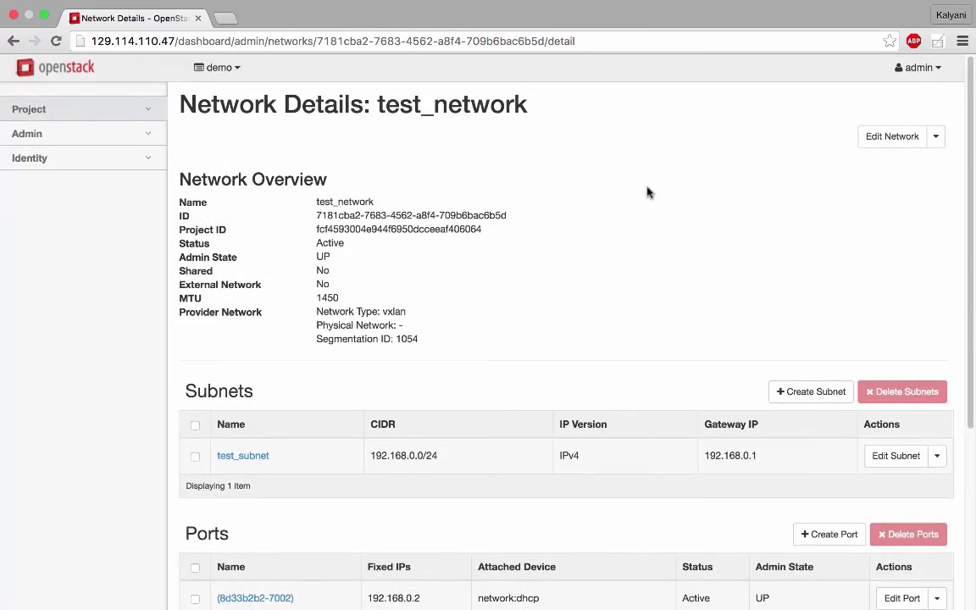
- Create a security group named test_security in the demo project, leaving its description empty
left_click(144, 107)
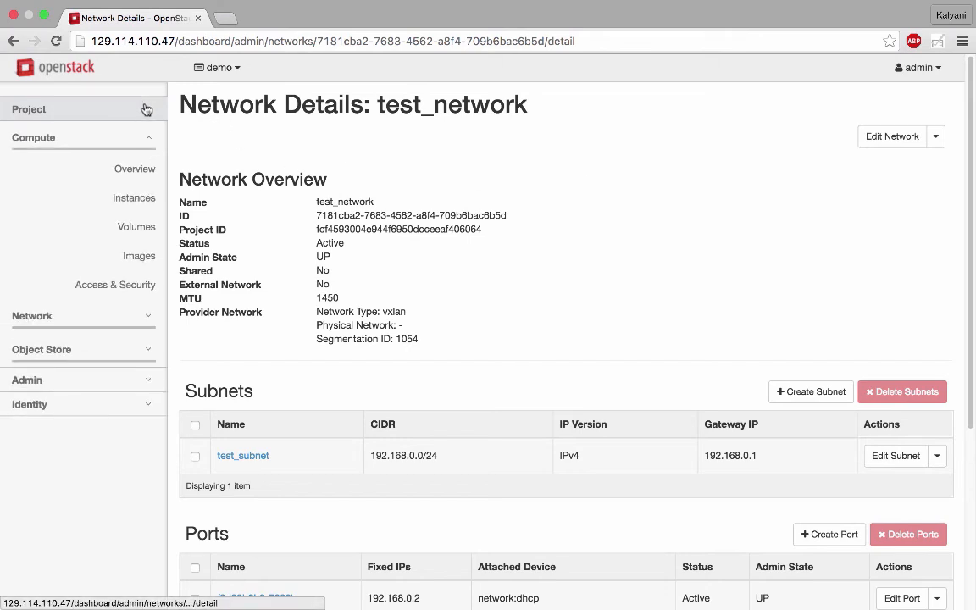
left_click(114, 286)
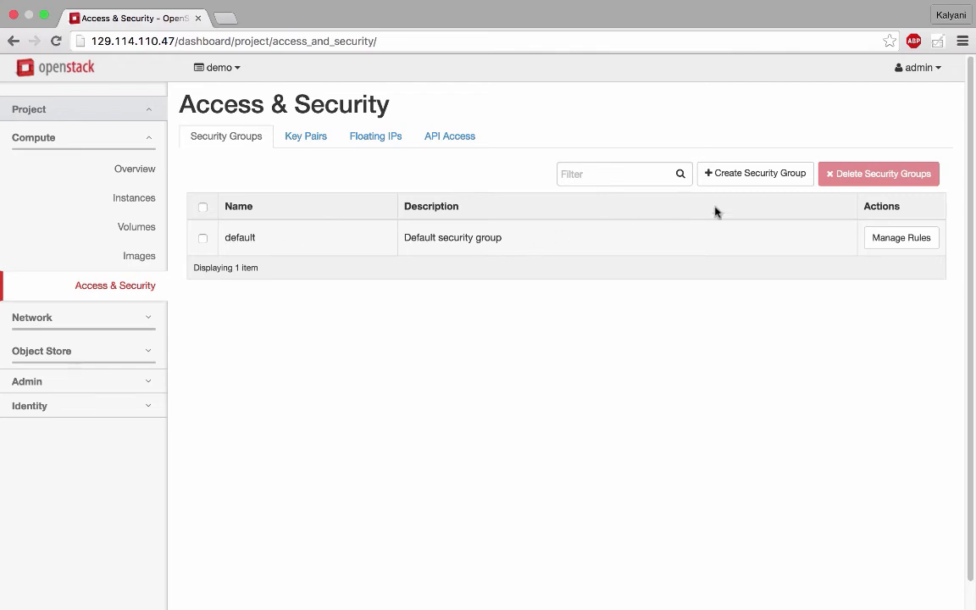
left_click(749, 176)
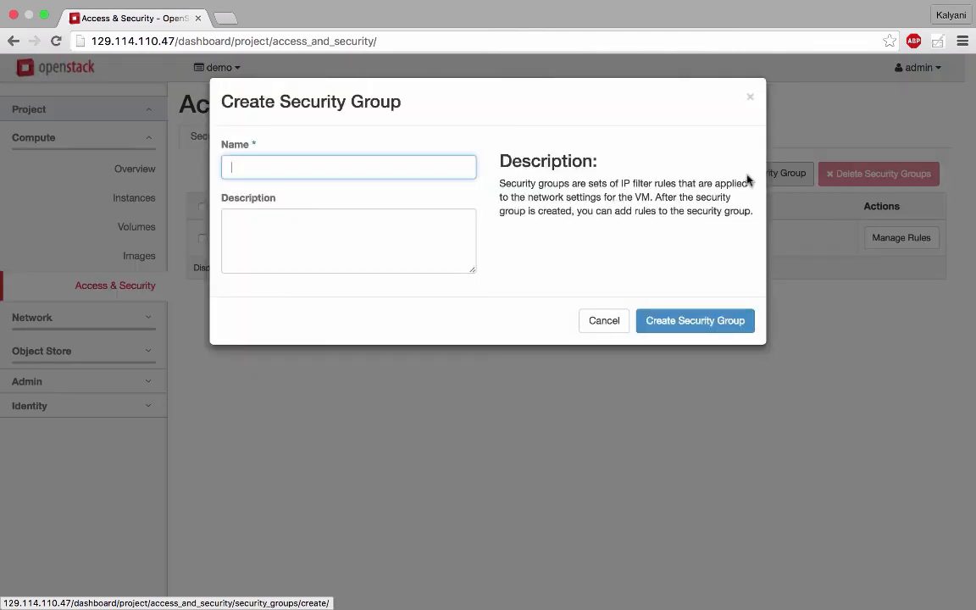
type("test_")
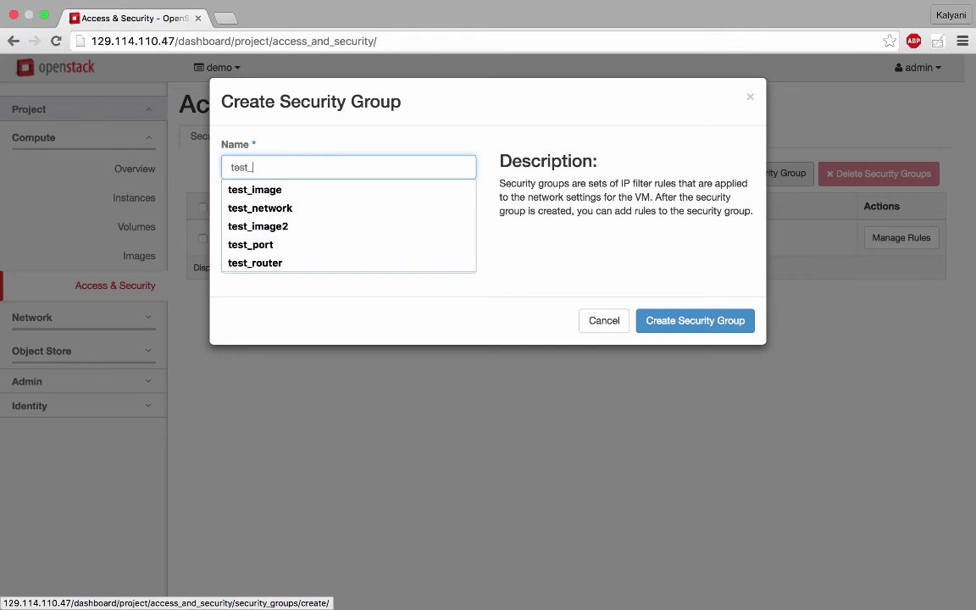
type("security")
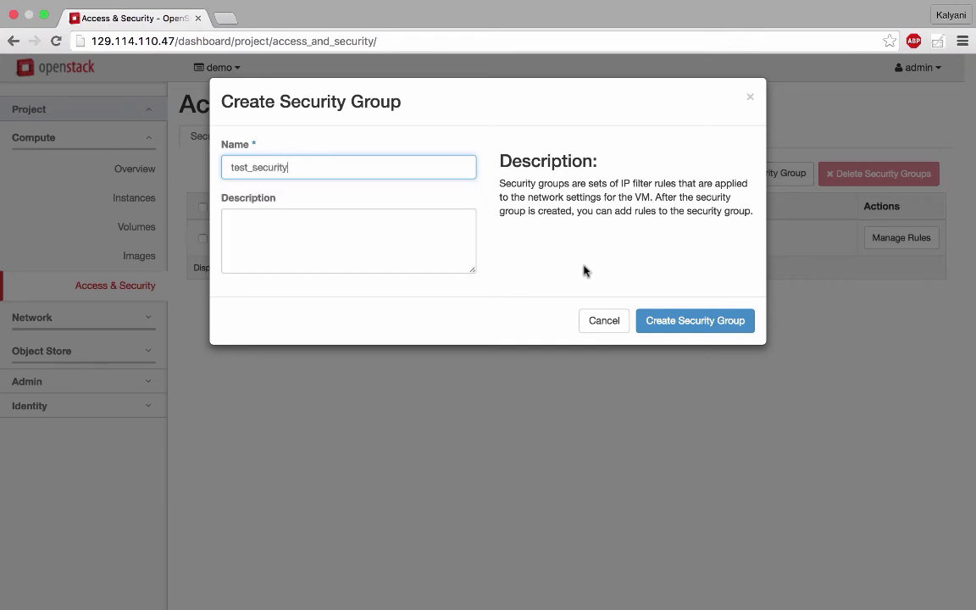
left_click(706, 322)
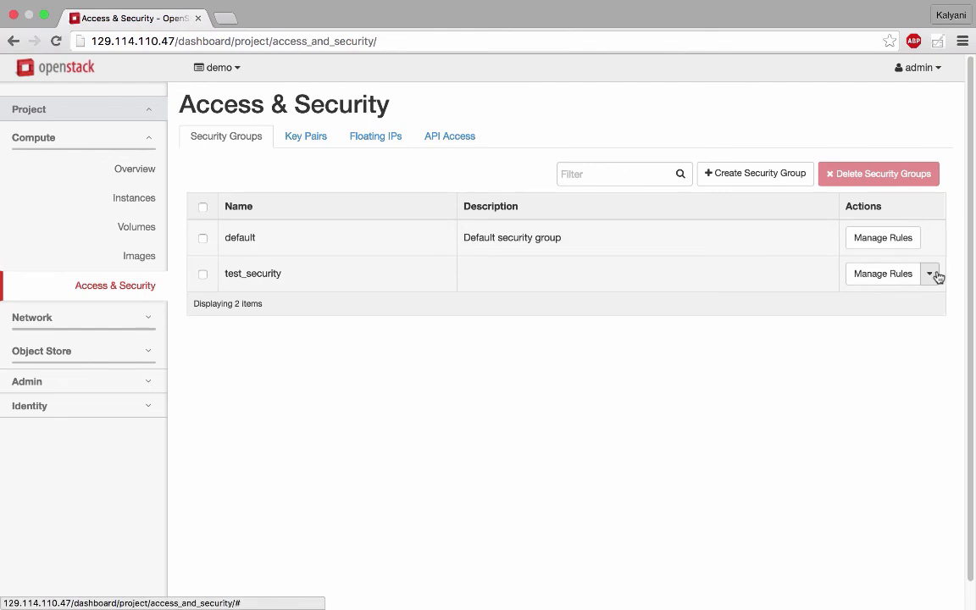
- Start a new rule for the test_security group, keeping Custom TCP Rule, direction Ingress and a single open Port
left_click(881, 280)
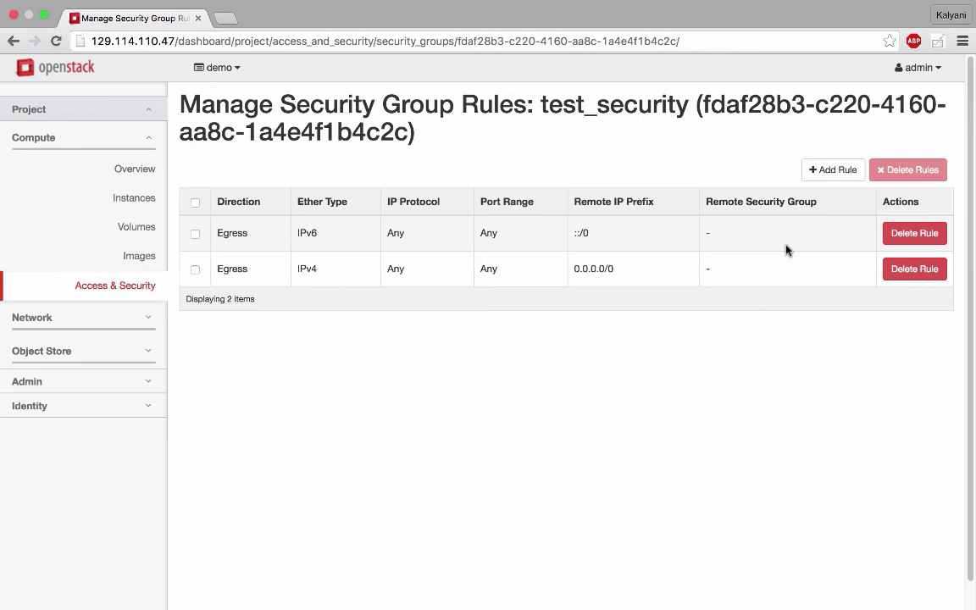
left_click(841, 177)
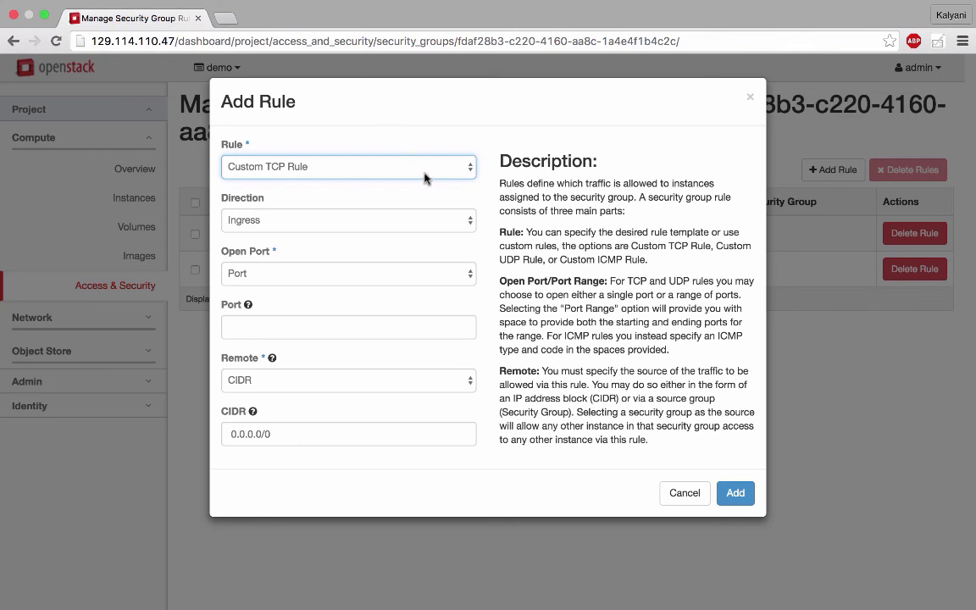
left_click(460, 168)
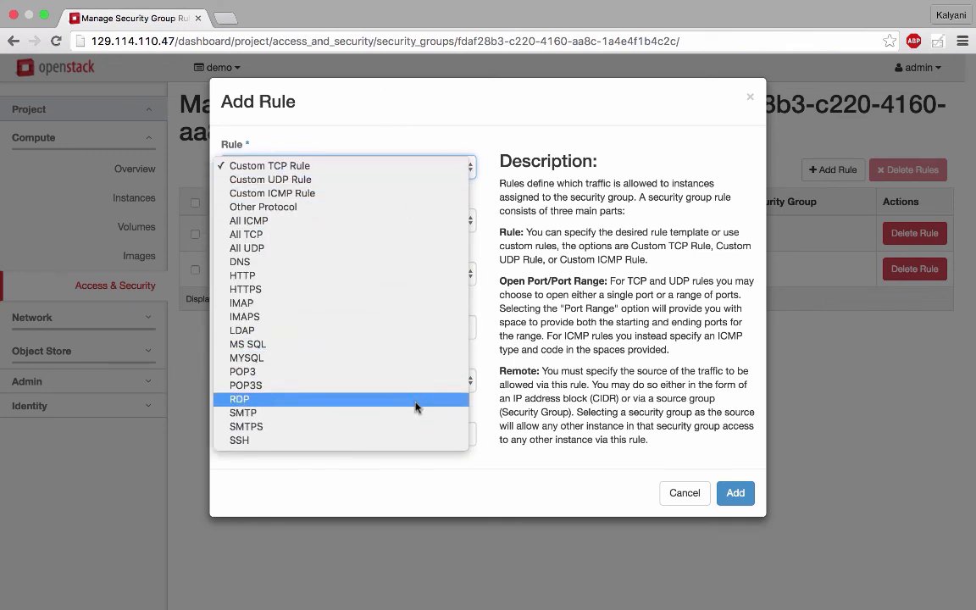
left_click(416, 131)
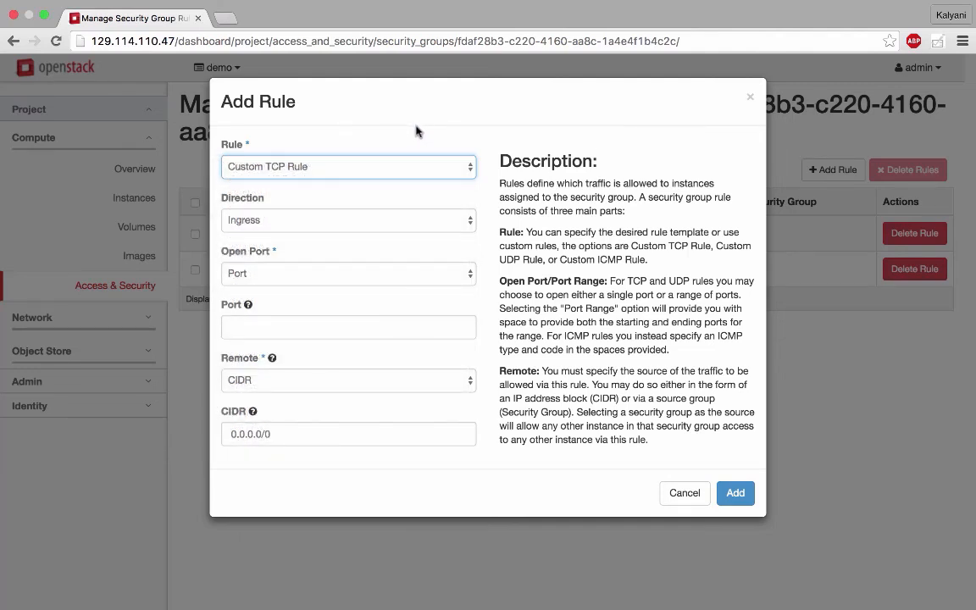
left_click(359, 220)
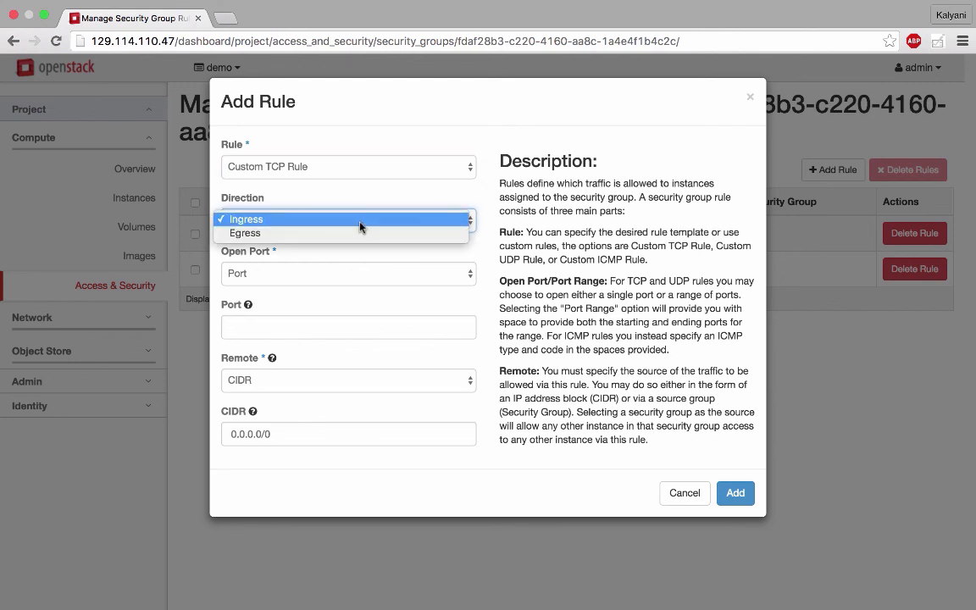
left_click(367, 199)
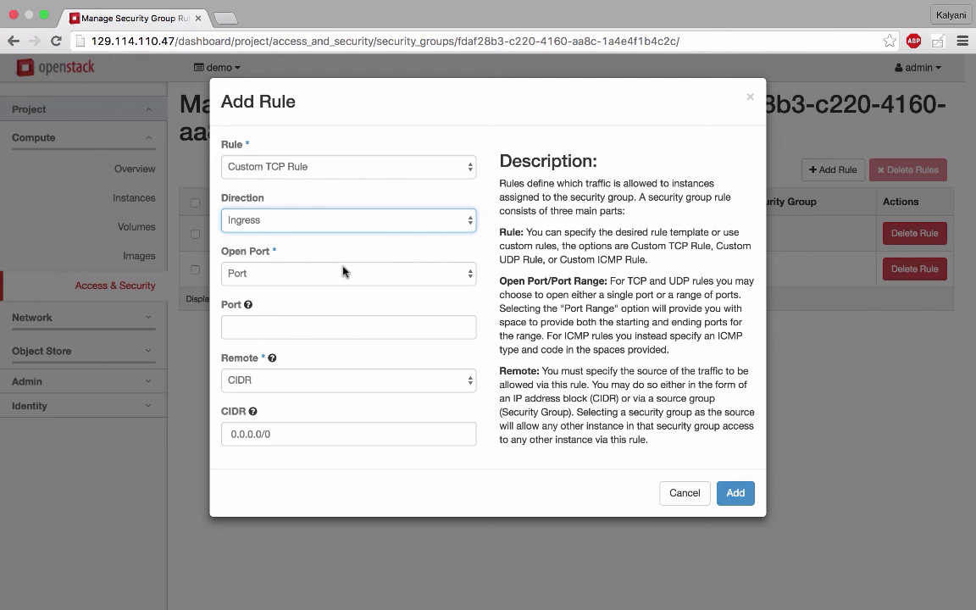
left_click(321, 278)
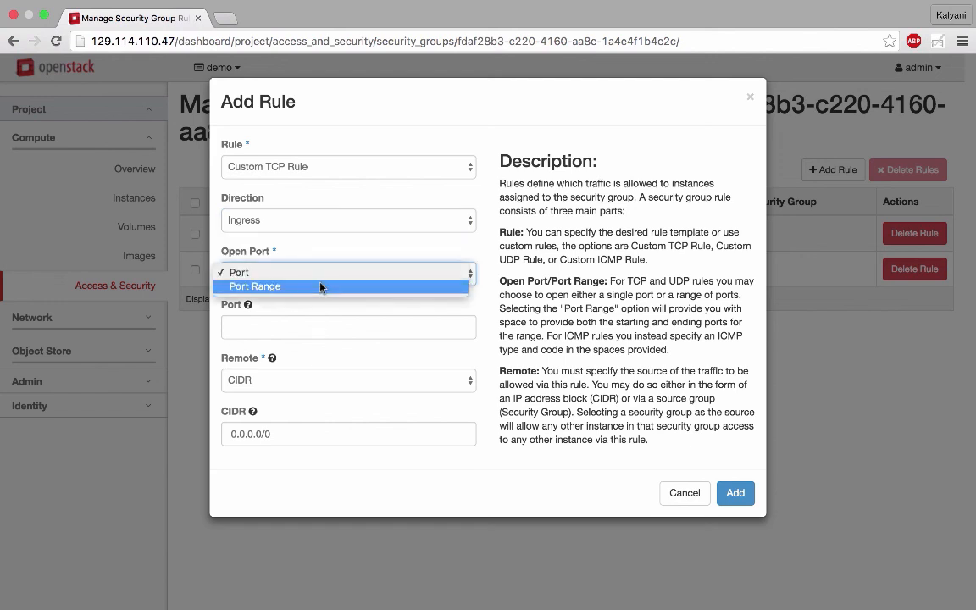
left_click(320, 274)
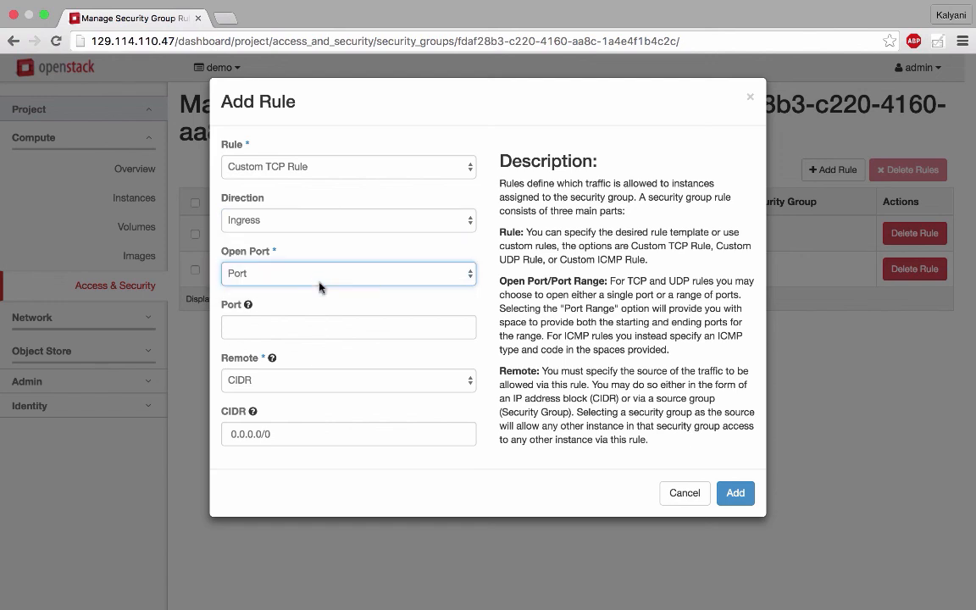
- Set the rule's port to 1 and add the rule with CIDR 0.0.0.0/0 as its remote
left_click(303, 323)
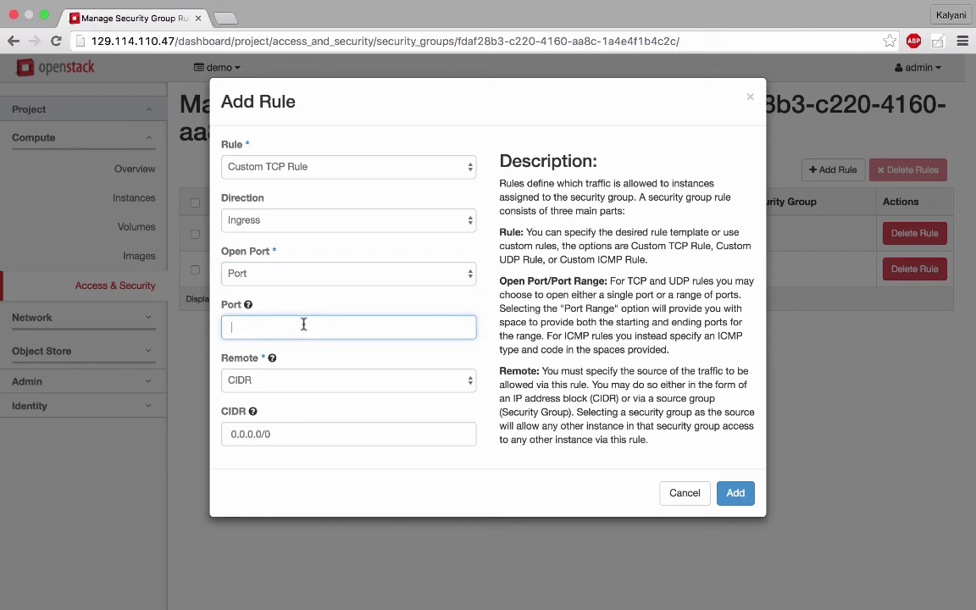
type("1")
left_click(736, 493)
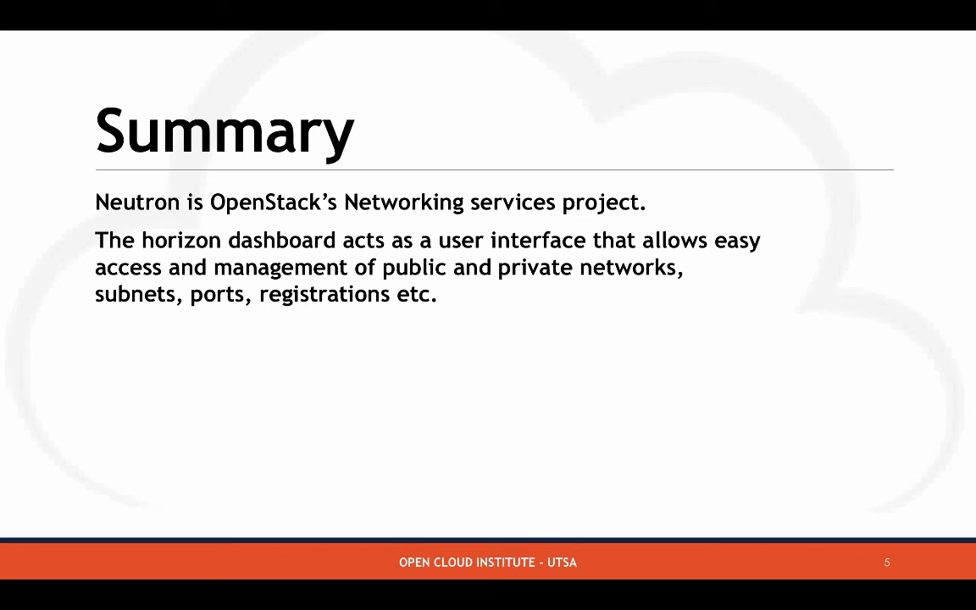
key("Right")
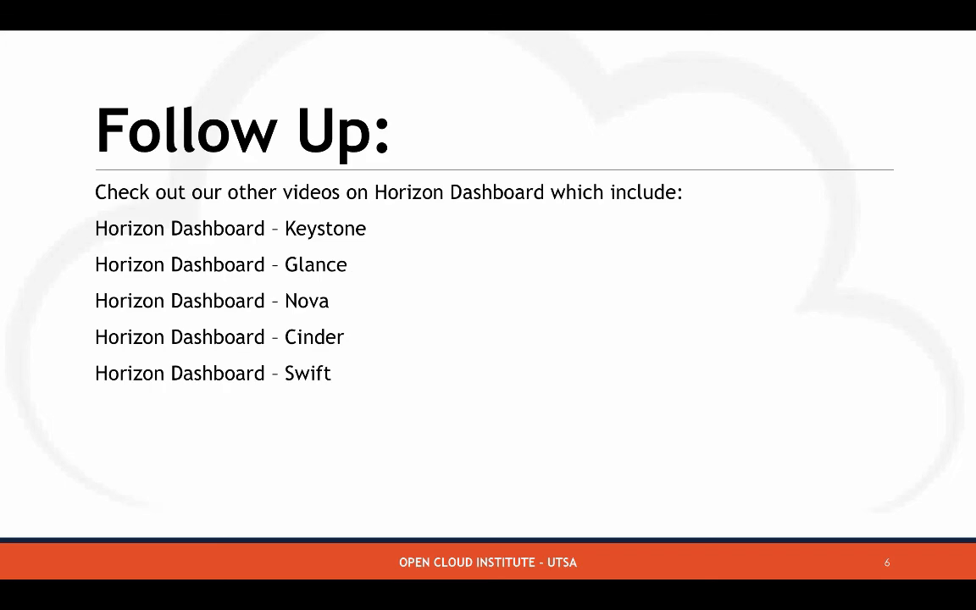